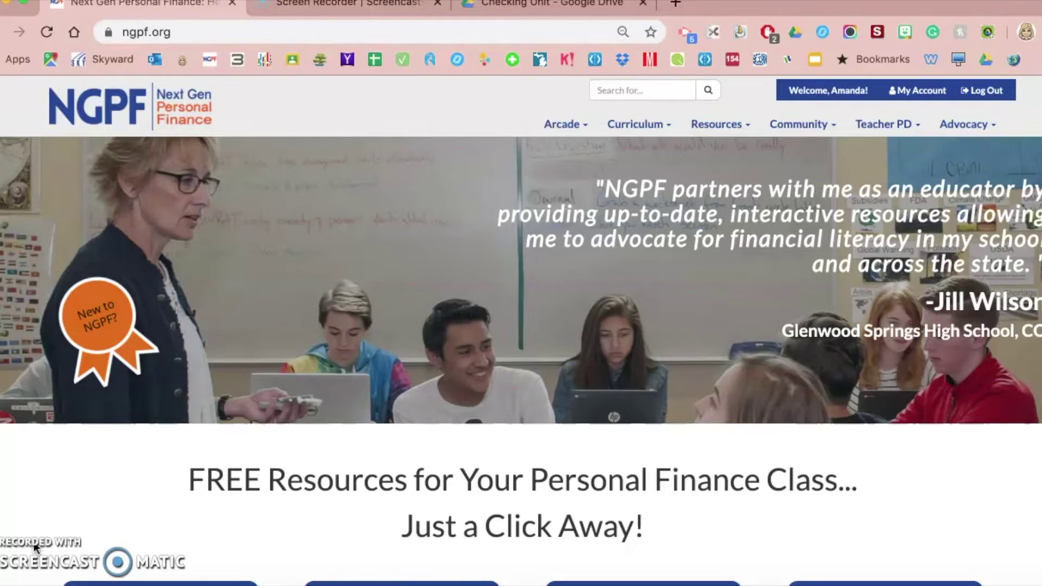
Step: From the Checking Unit folder in Drive, open the 1.1 The Essential Checking Account comprehension questions form
click(548, 7)
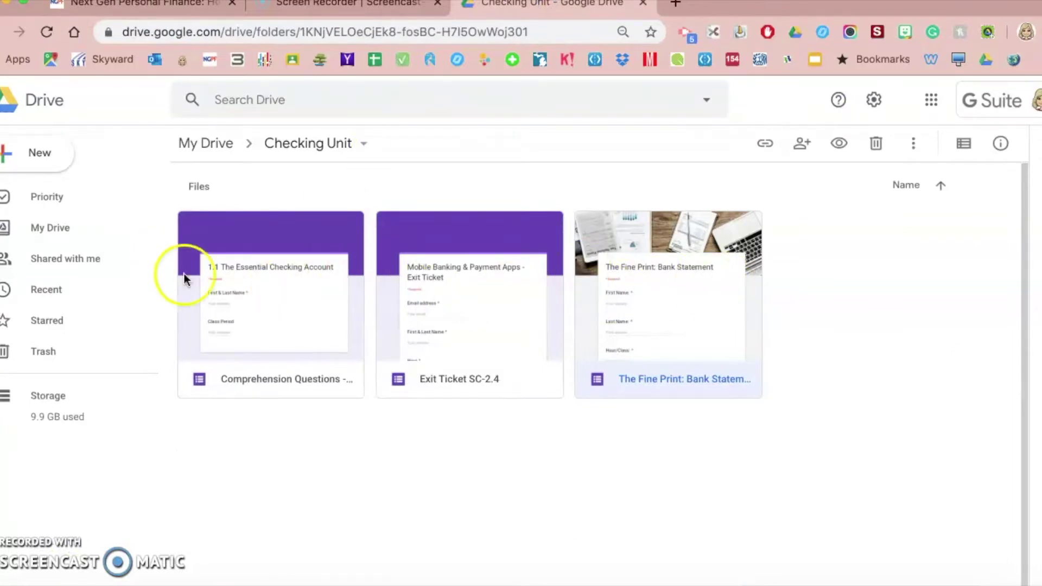
double_click(282, 297)
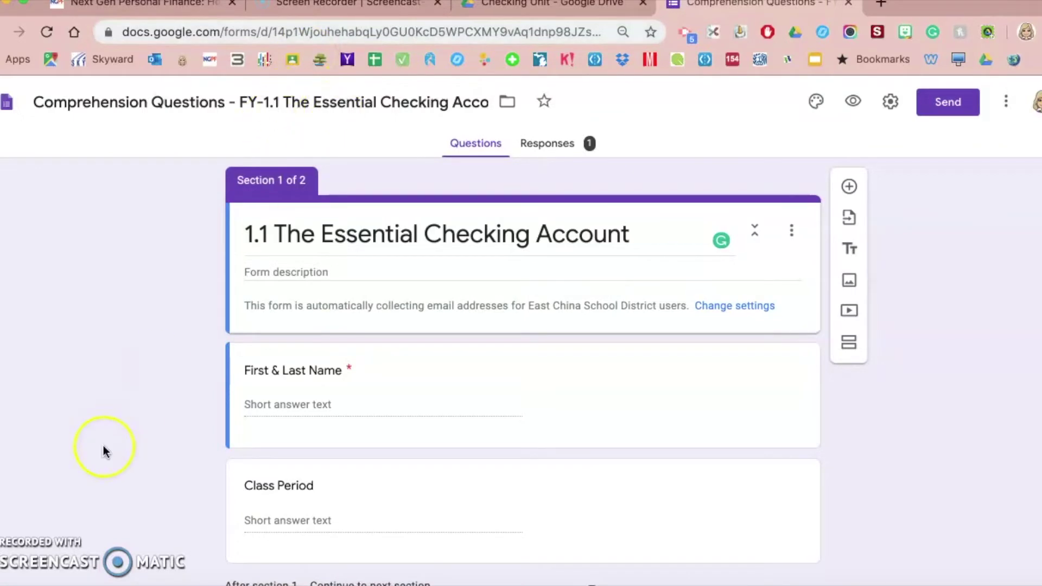
scroll(105, 450, down, 15)
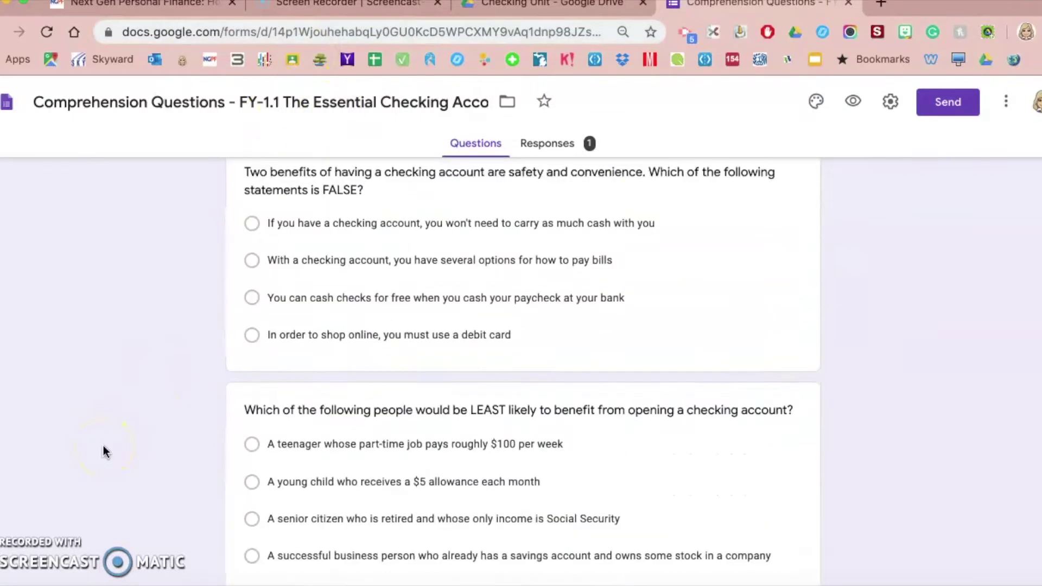
scroll(104, 450, down, 15)
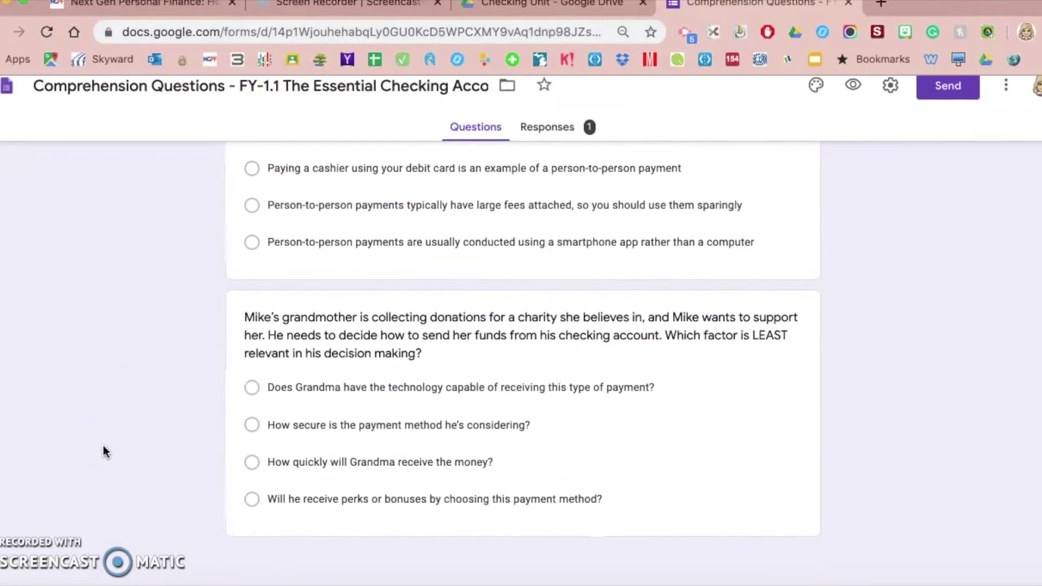
scroll(104, 446, up, 20)
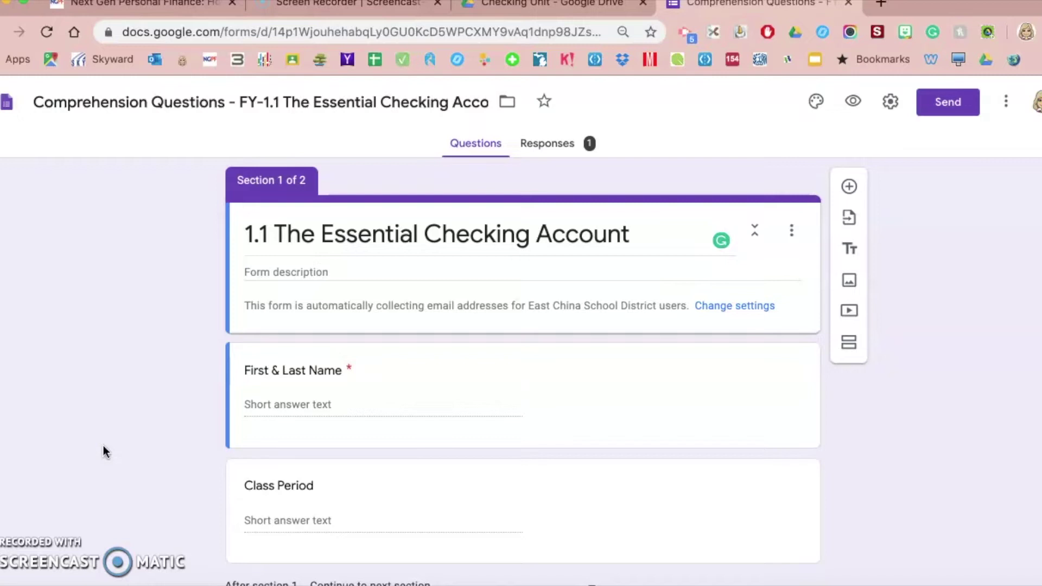
scroll(366, 408, down, 3)
scroll(366, 408, up, 2)
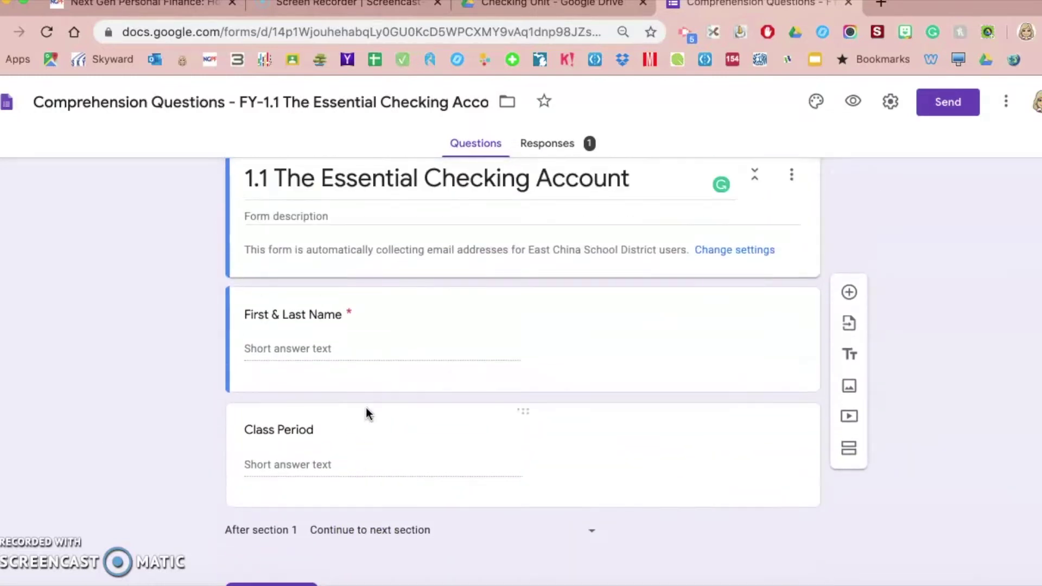
click(388, 221)
drag(346, 161, 333, 420)
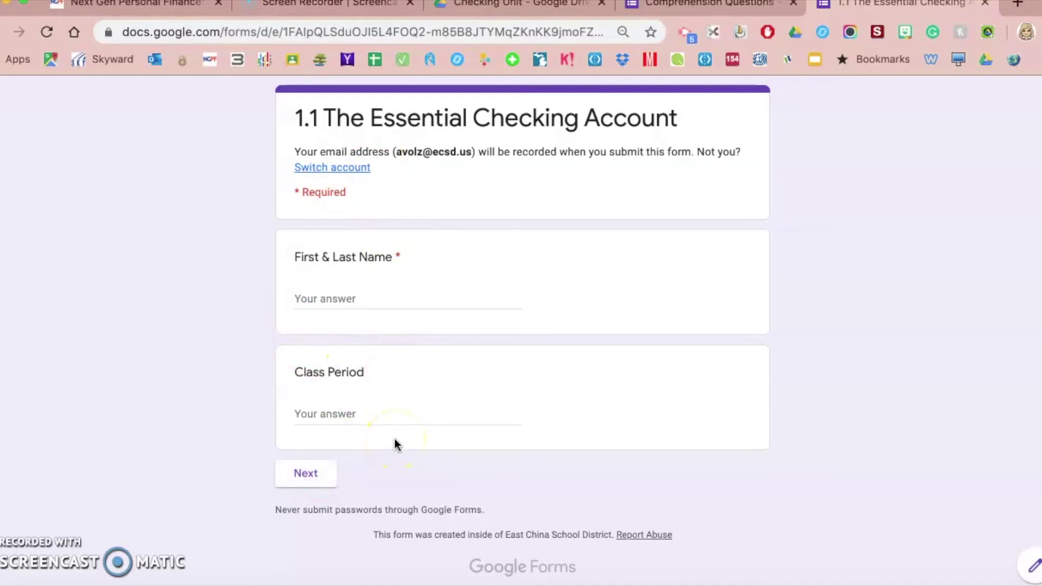
click(984, 4)
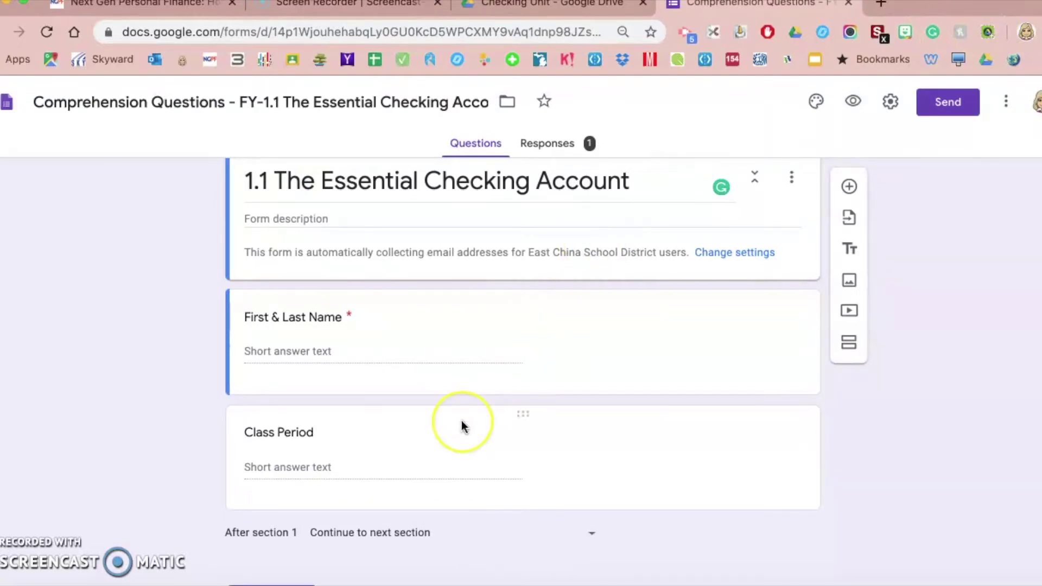
Step: Add a required short-answer question 'Access Code:' directly below Class Period
click(412, 439)
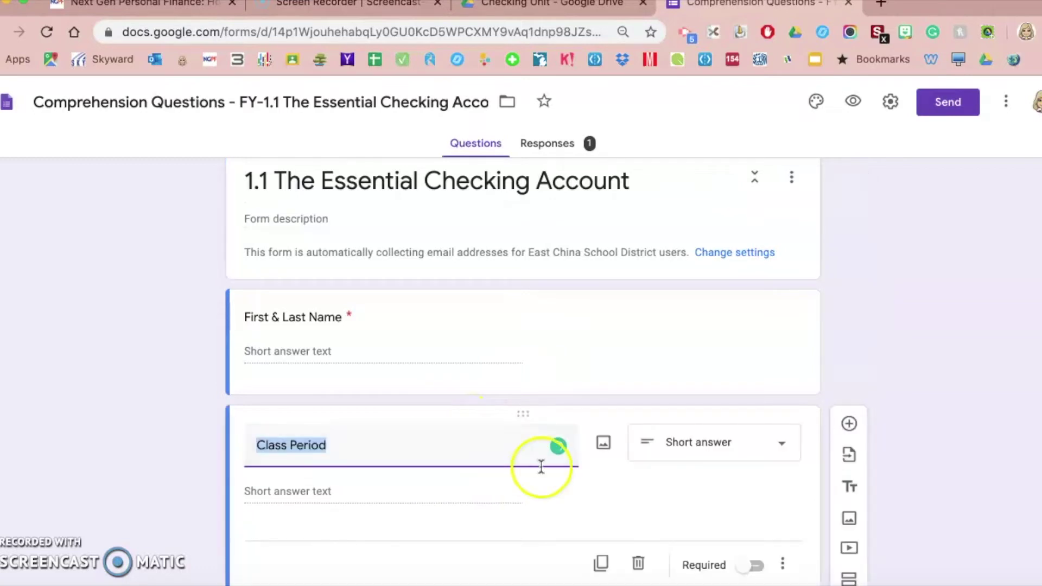
scroll(540, 465, down, 3)
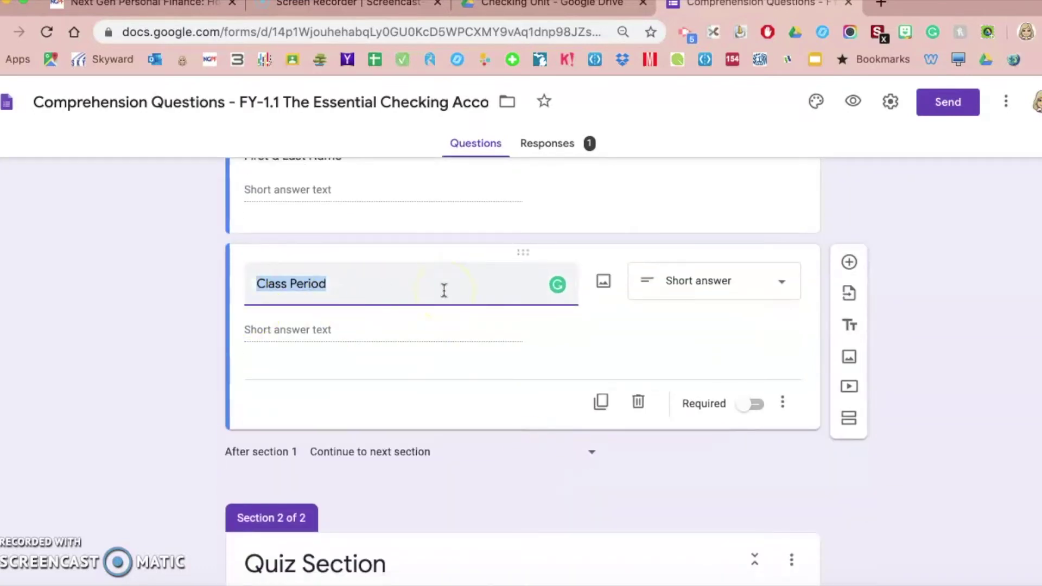
click(850, 262)
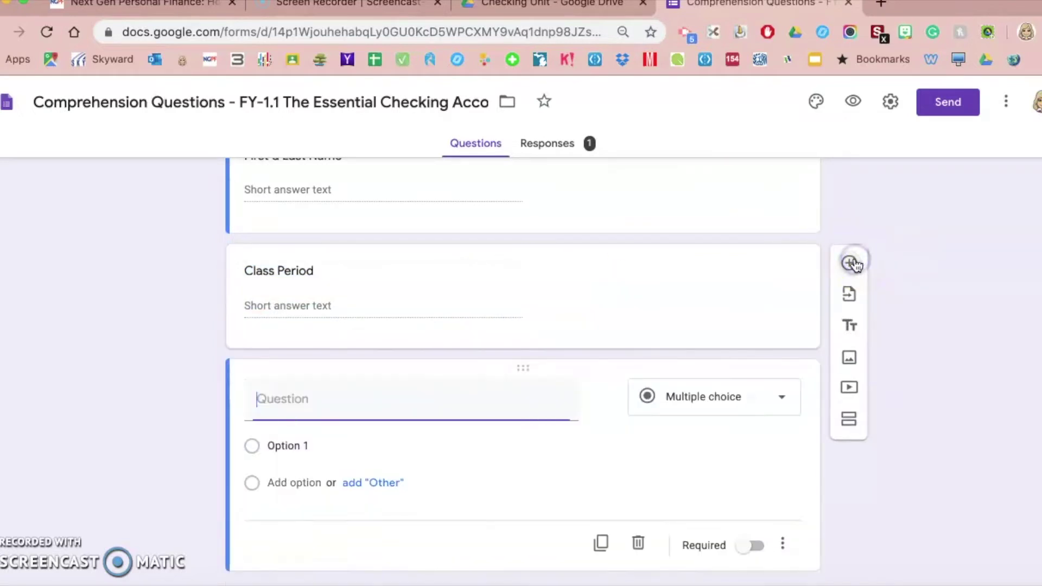
text(Acc)
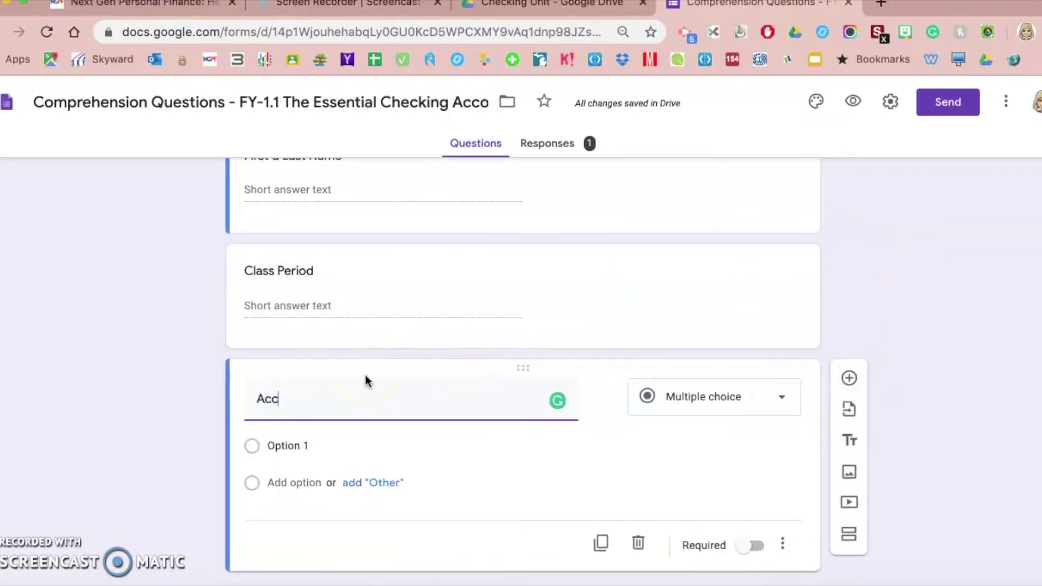
text(ess Code:)
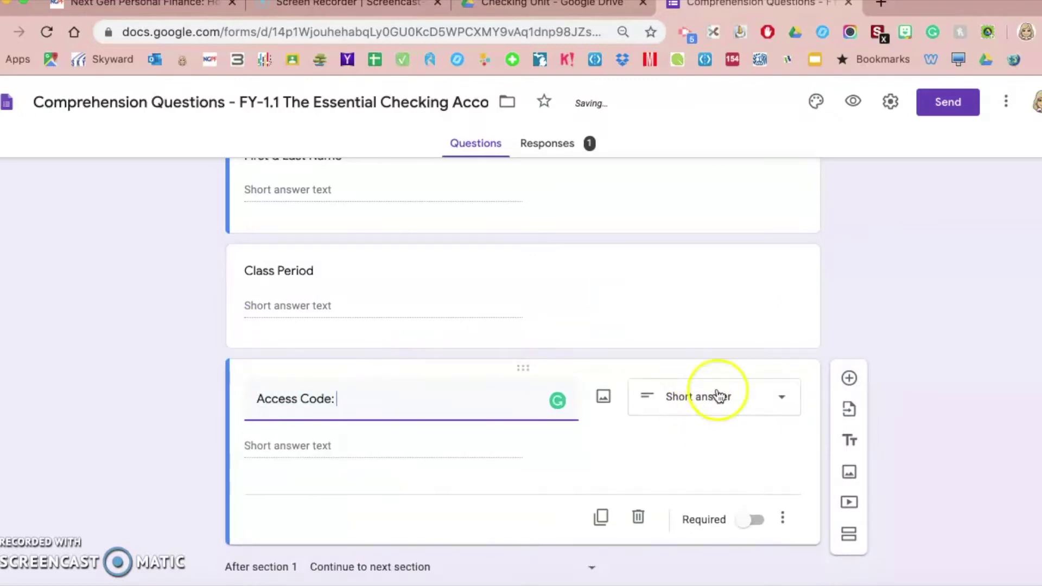
scroll(556, 487, down, 2)
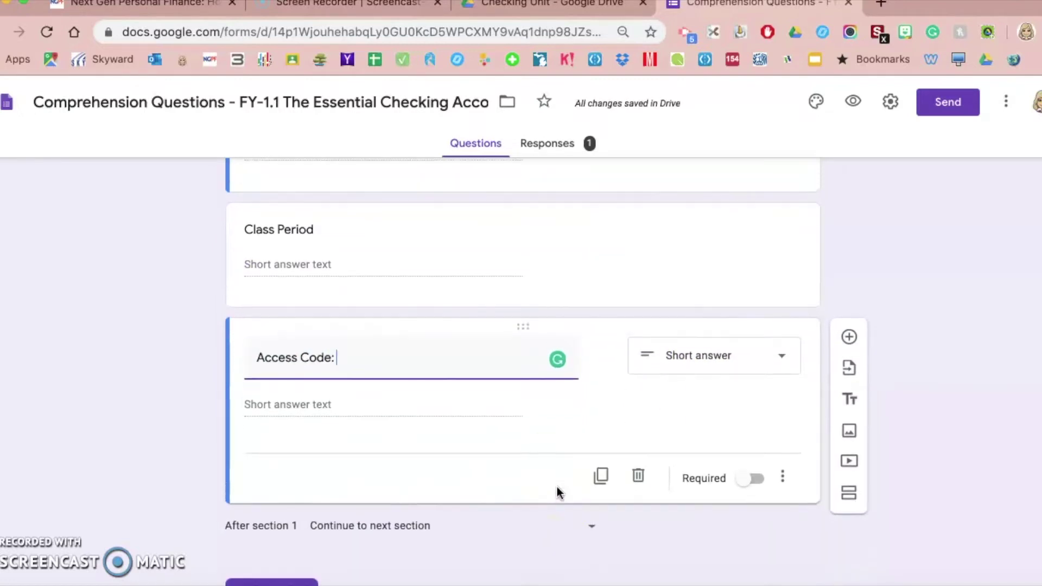
click(755, 479)
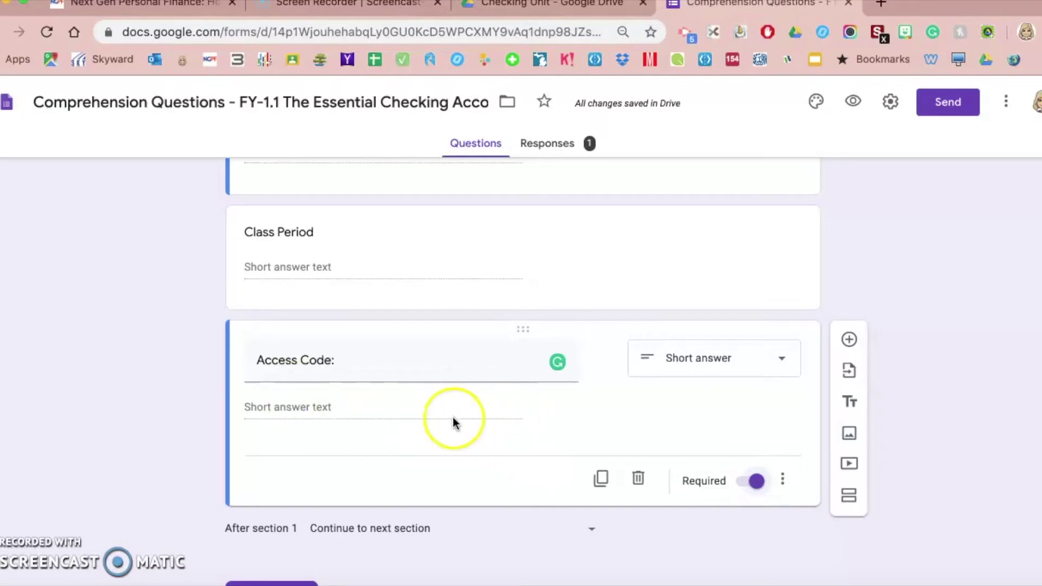
click(782, 482)
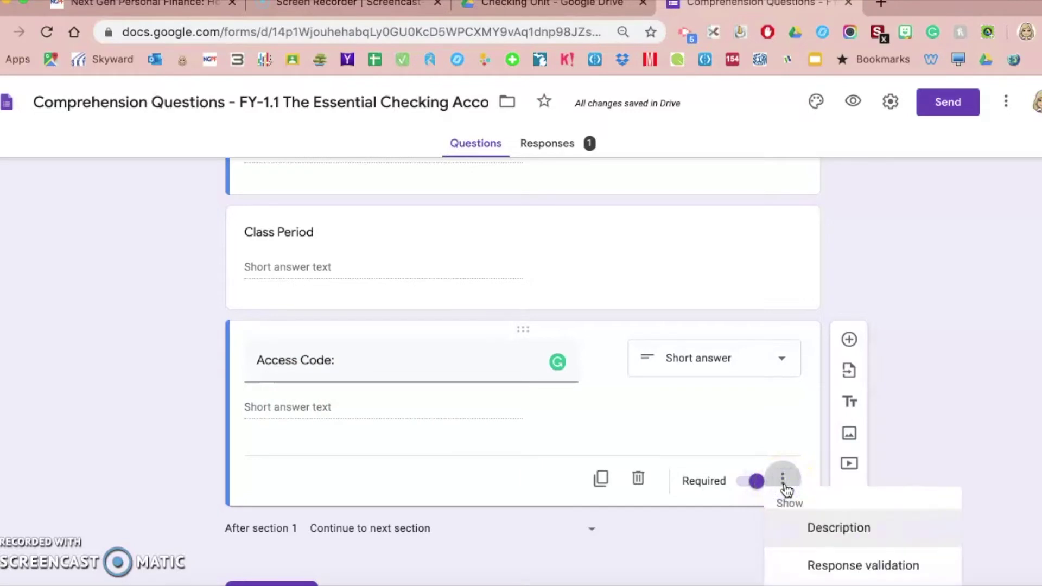
Step: Validate Access Code as Text > Contains 'apple' with the error 'Incorrect access code'
click(829, 567)
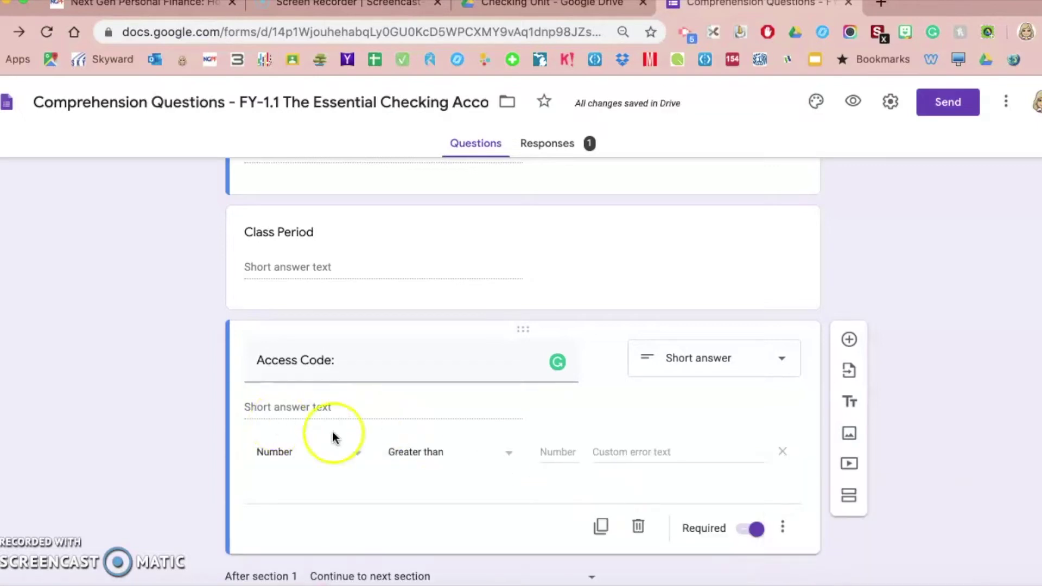
click(357, 453)
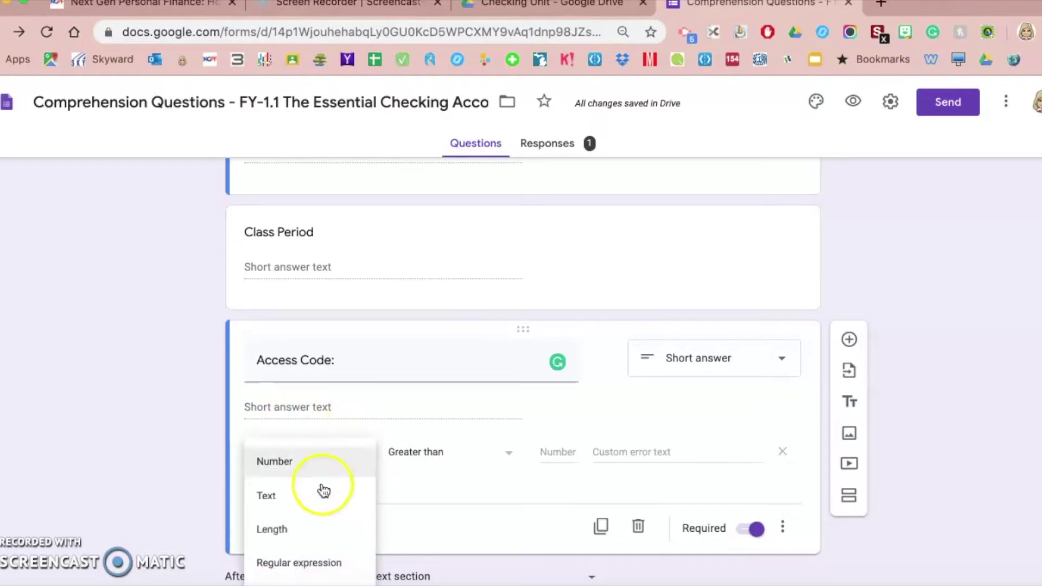
click(292, 497)
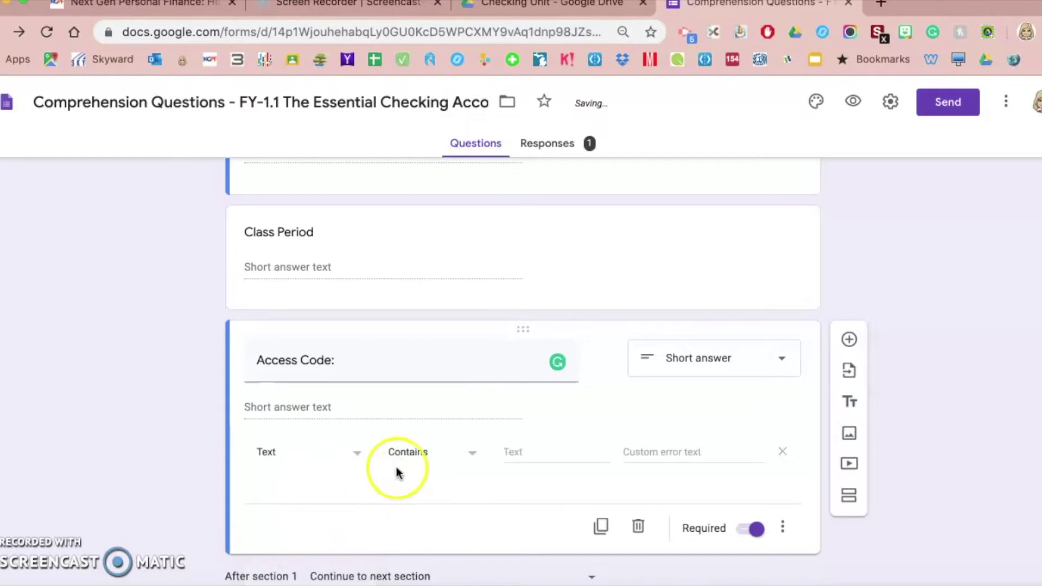
click(448, 455)
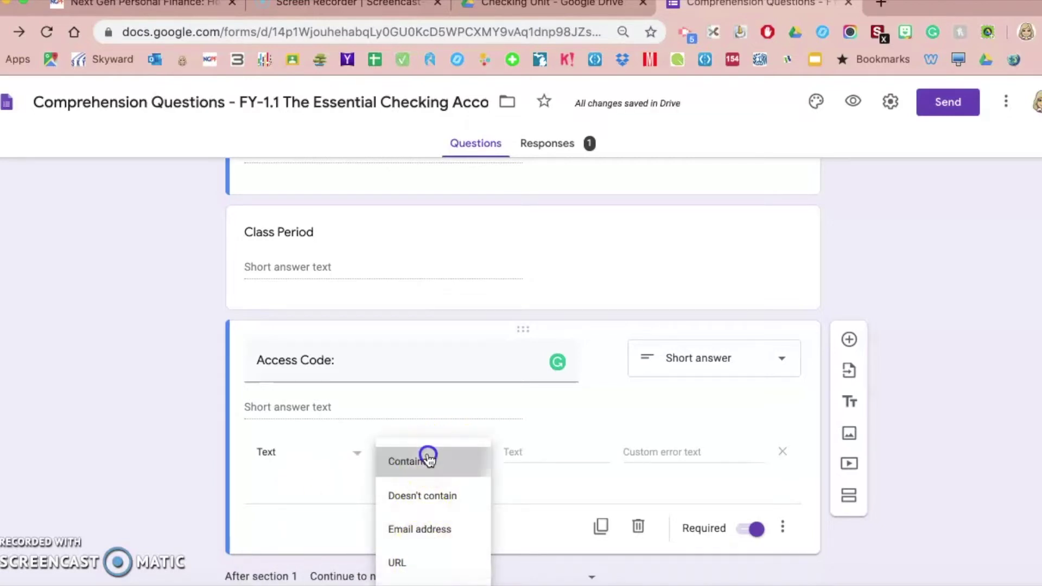
click(428, 459)
click(534, 449)
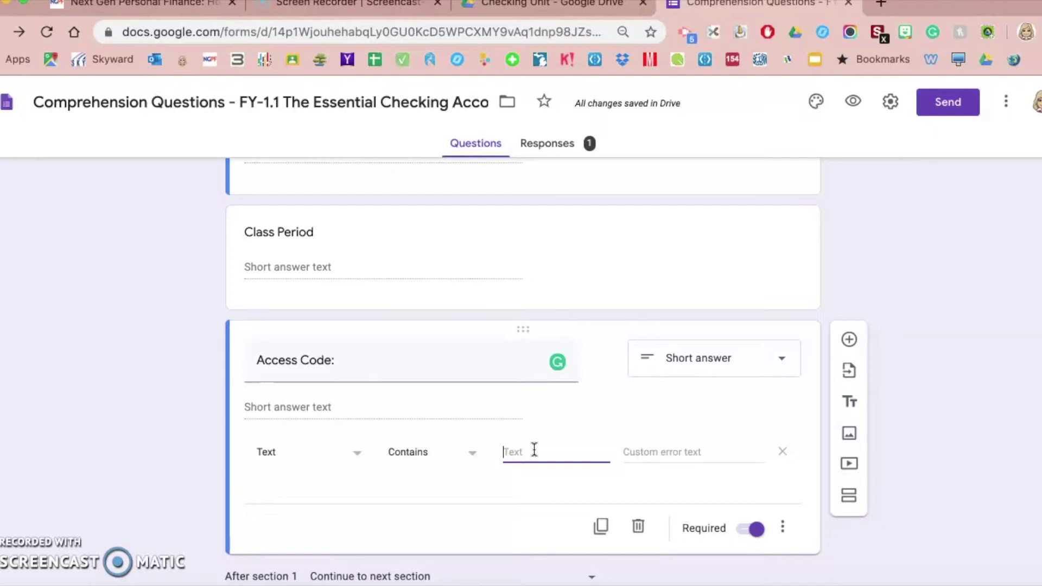
text(apple)
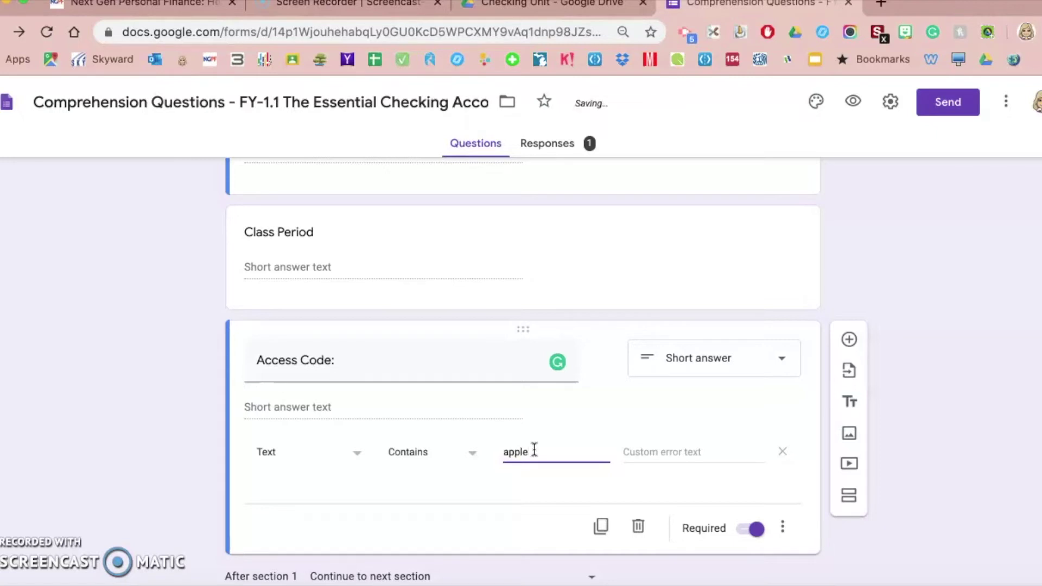
click(664, 454)
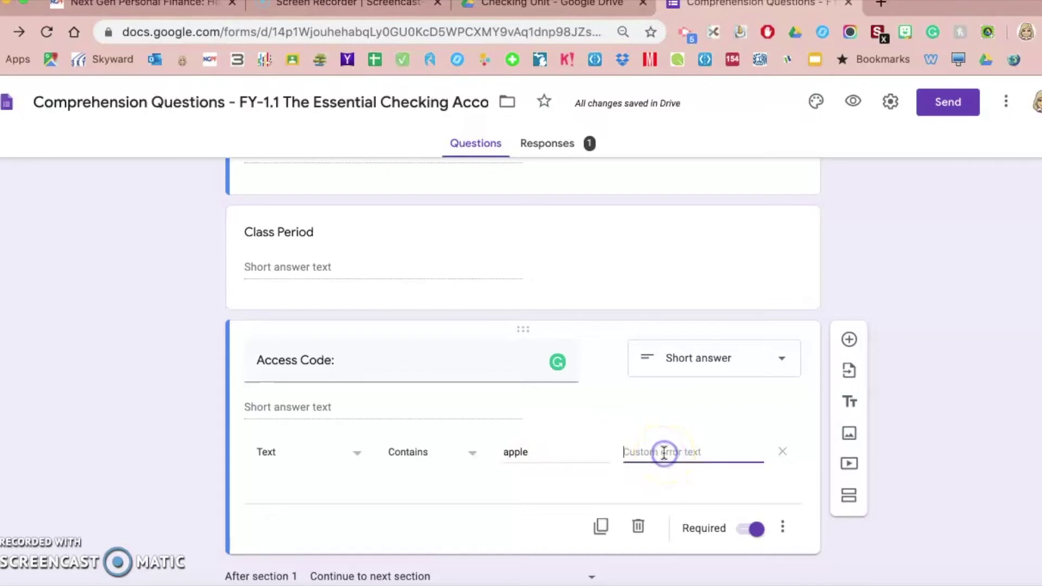
text(Incorrect access code)
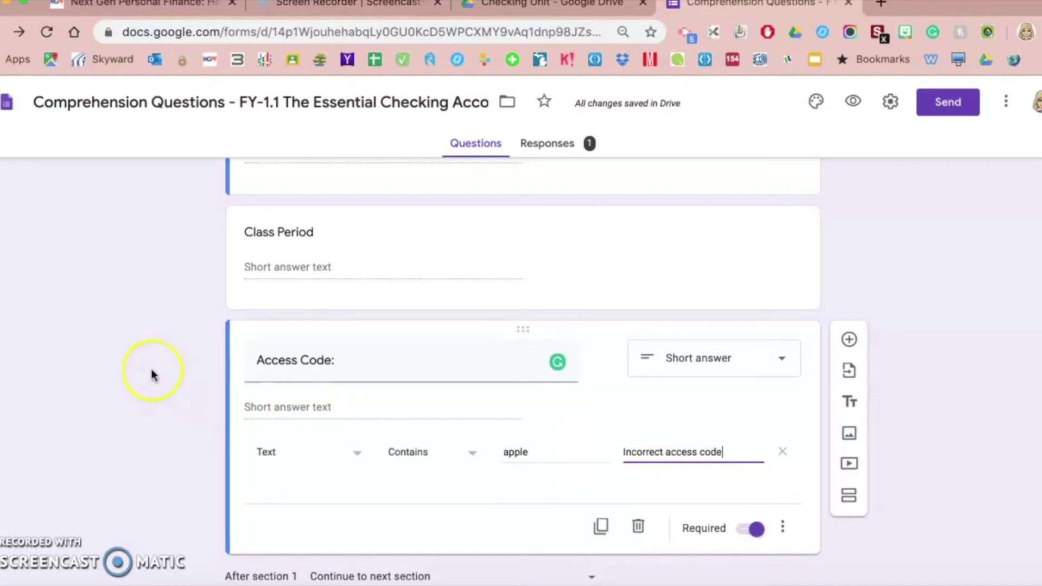
scroll(152, 372, up, 2)
scroll(154, 375, down, 1)
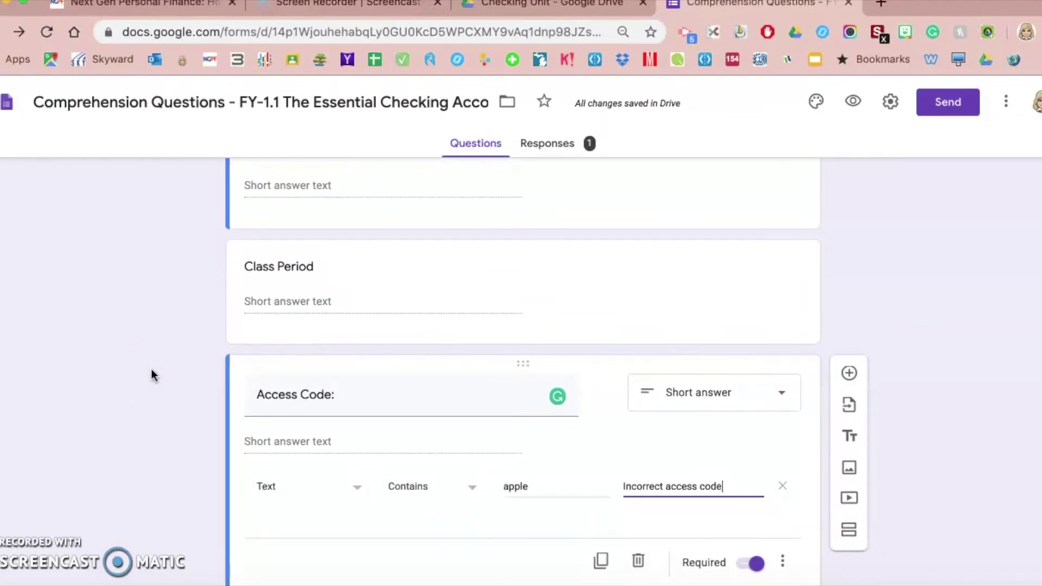
scroll(154, 374, down, 3)
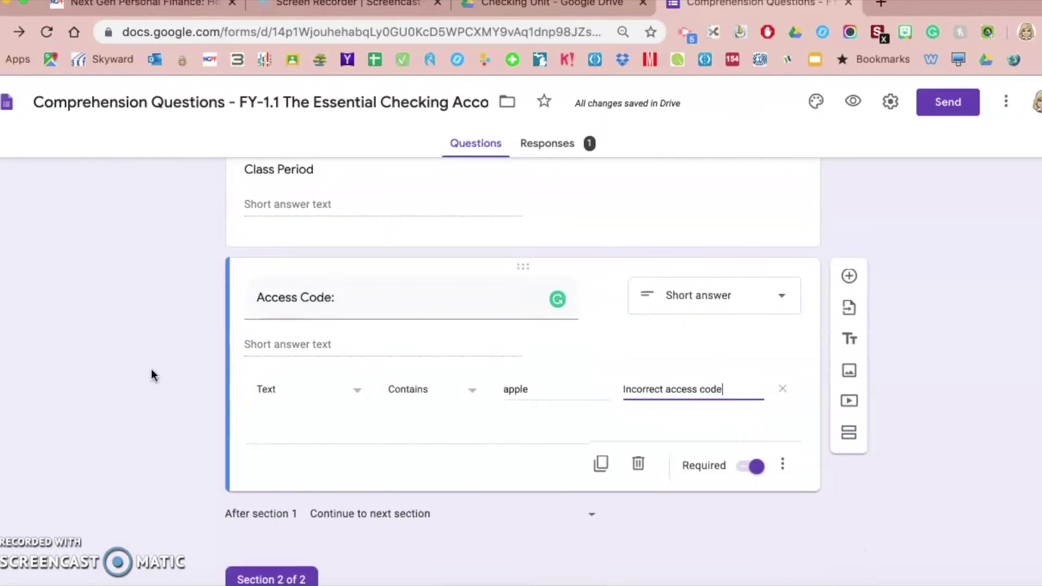
scroll(152, 373, down, 2)
scroll(152, 373, up, 5)
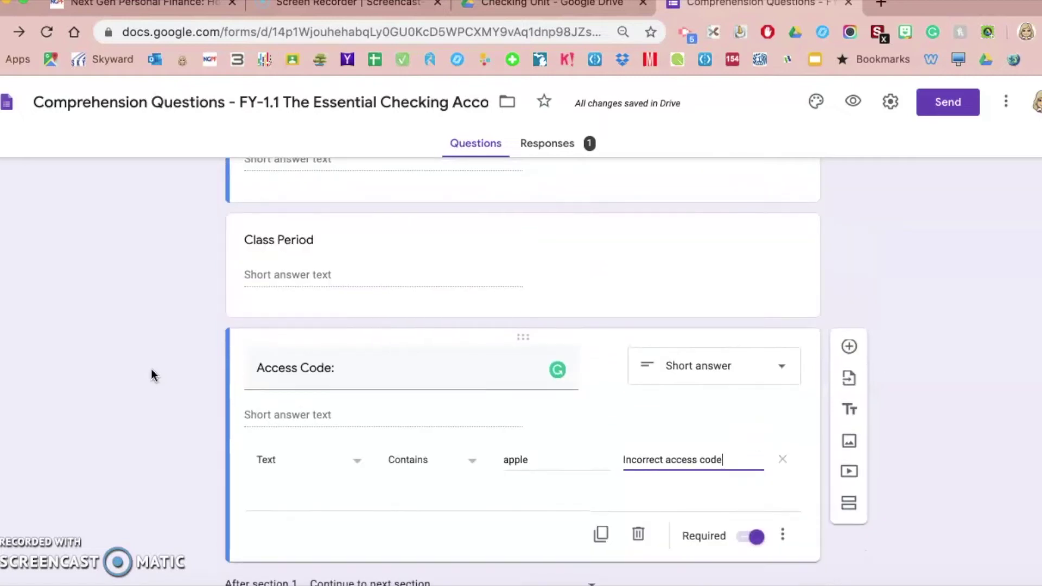
click(735, 478)
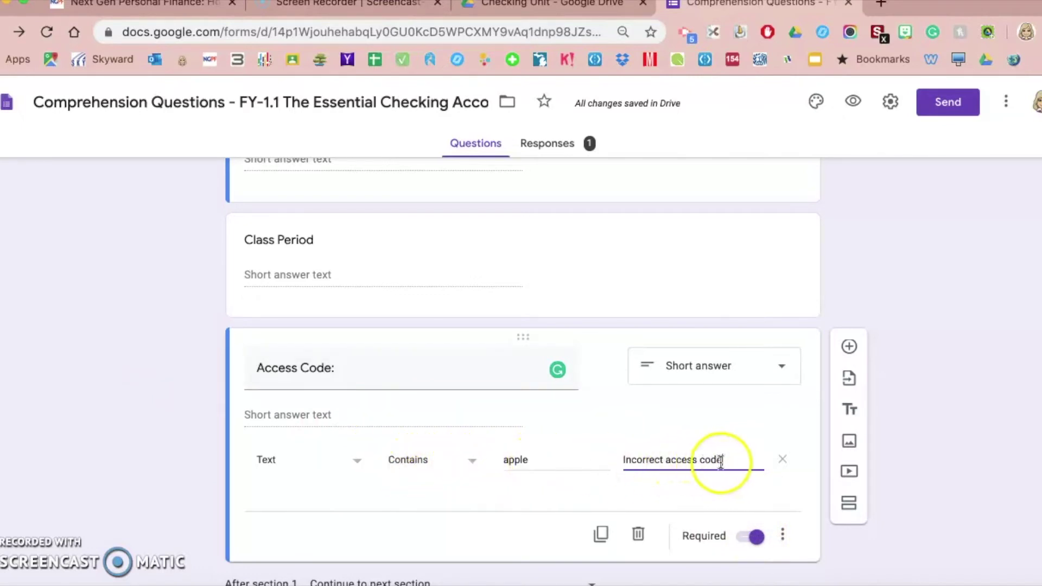
click(164, 414)
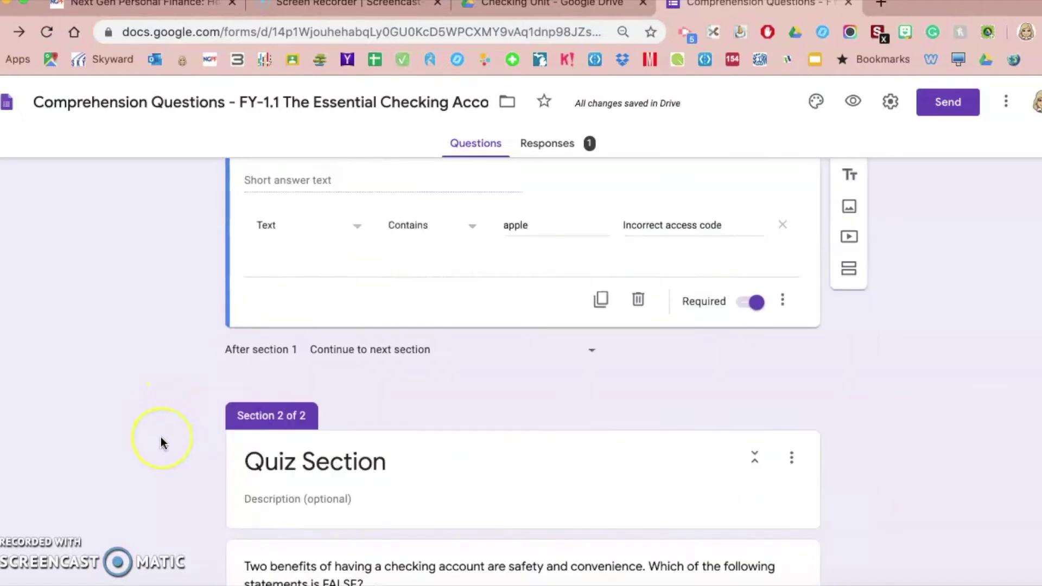
scroll(160, 442, up, 5)
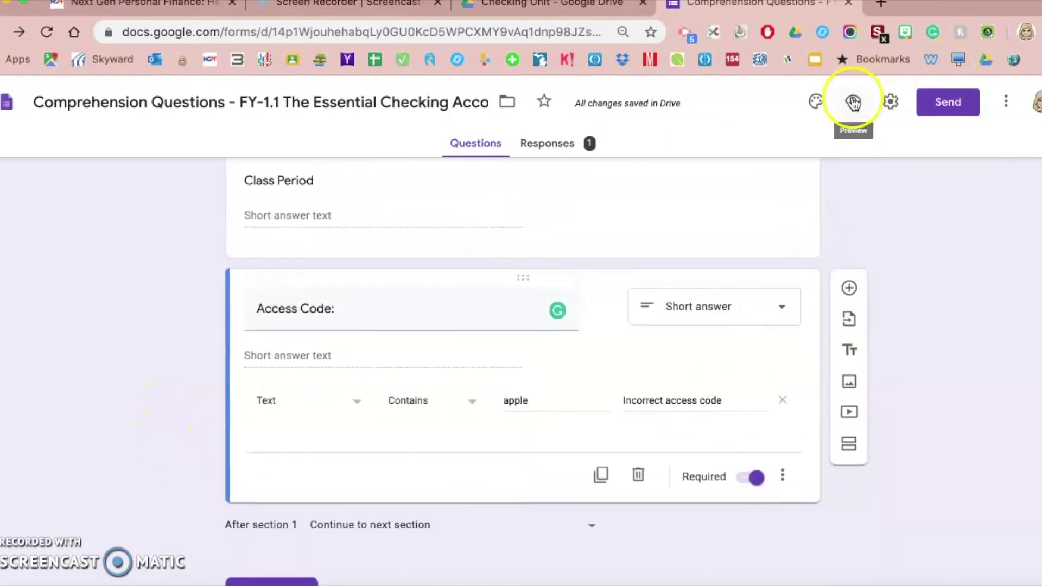
Step: In a form preview, enter a test first and last name and Class Period 2
click(853, 102)
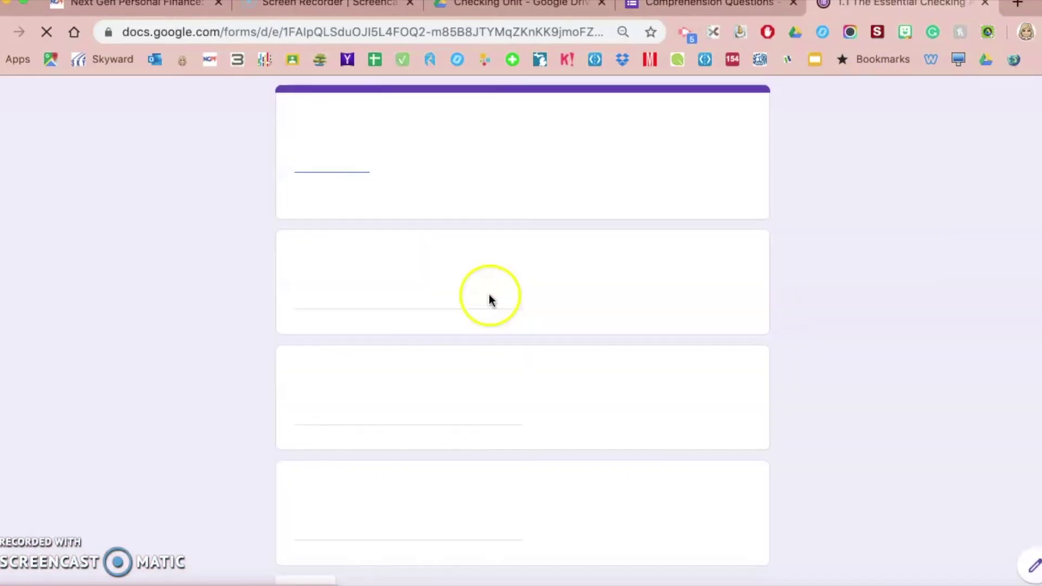
click(304, 298)
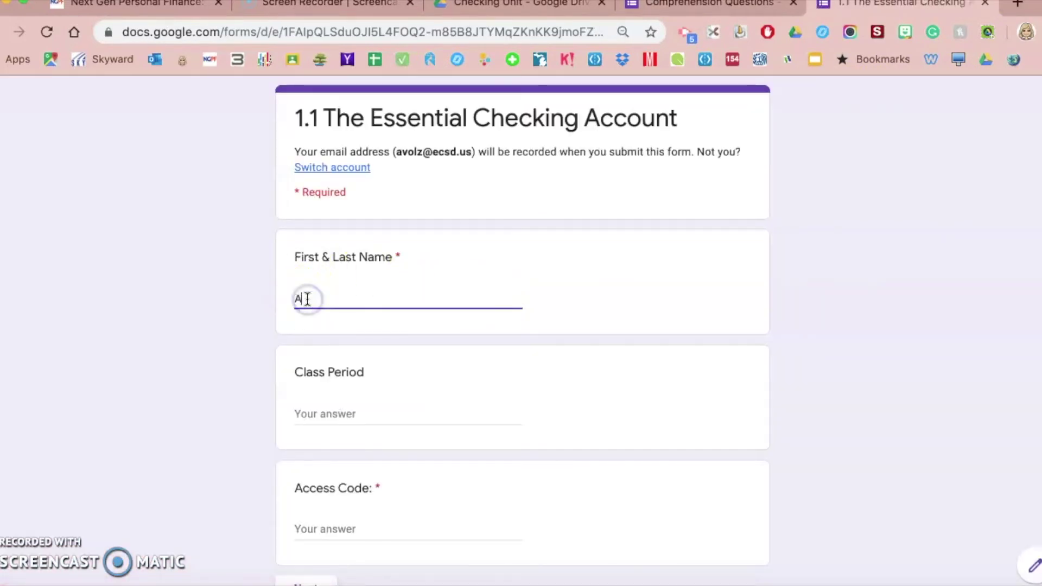
key(Tab)
click(380, 306)
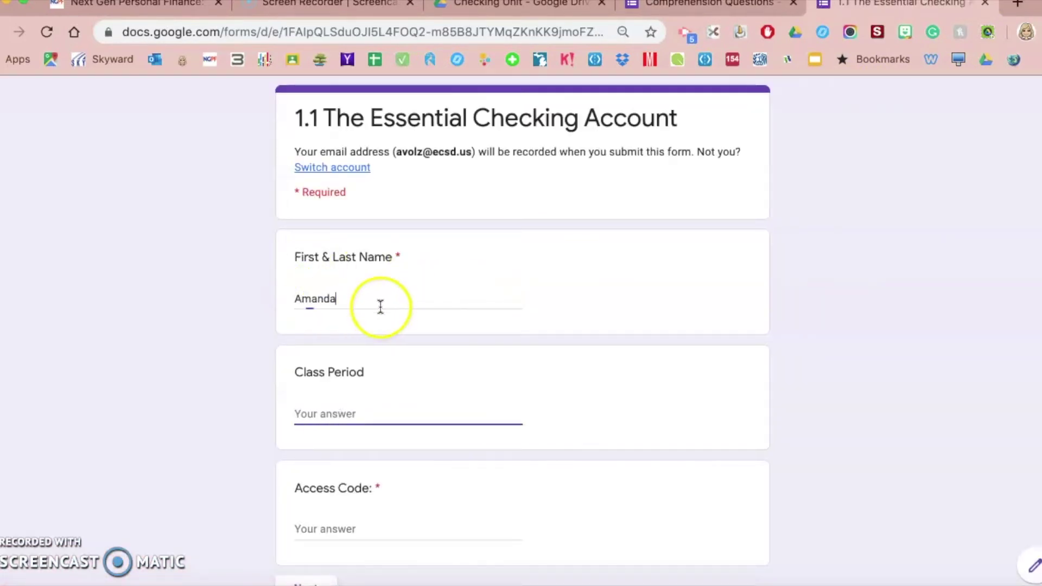
key(Tab)
text(2)
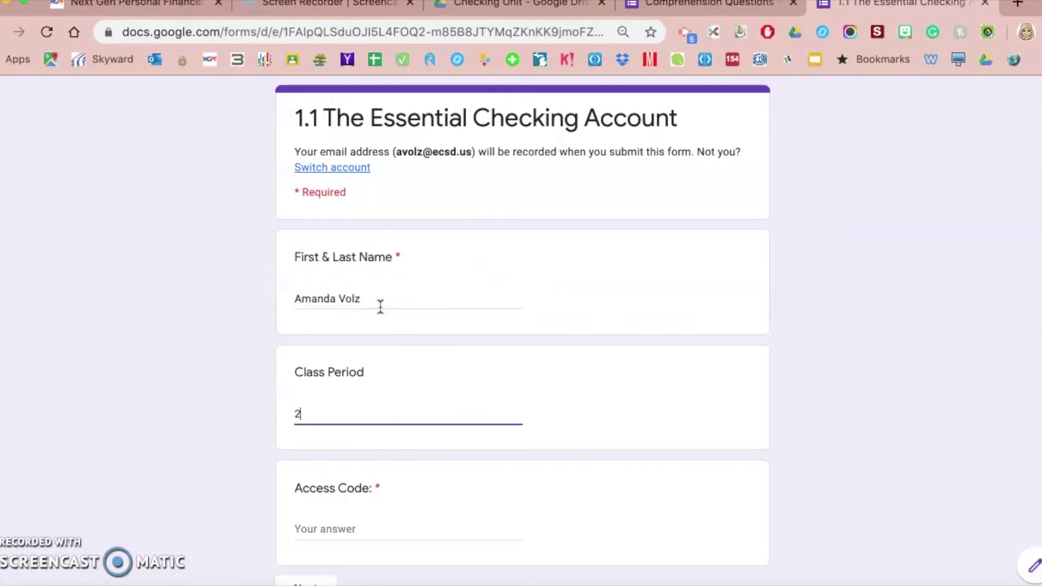
Step: Enter 'money' as the Access Code and try to continue, triggering the error
scroll(353, 477, down, 3)
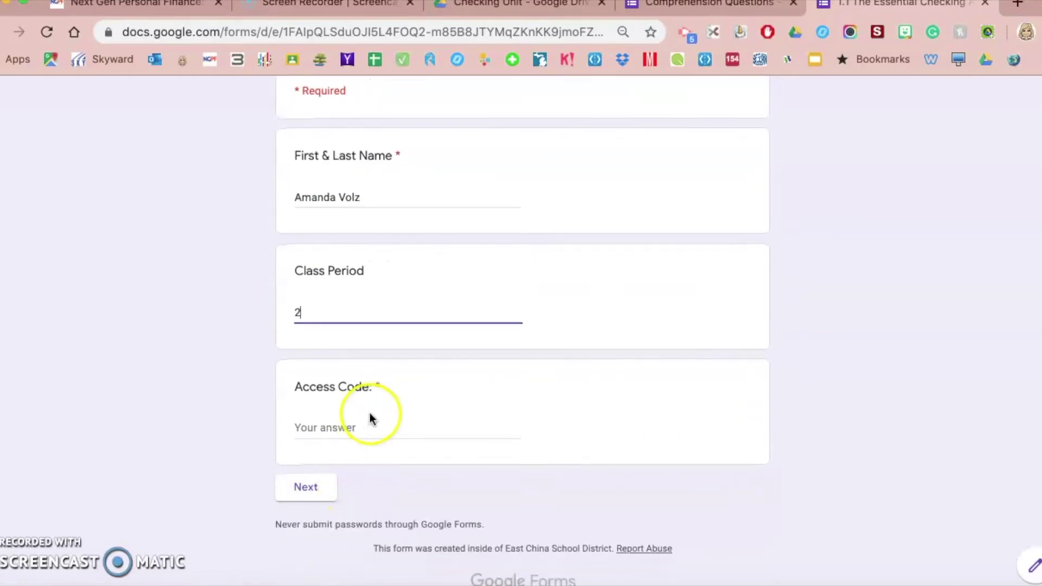
click(337, 428)
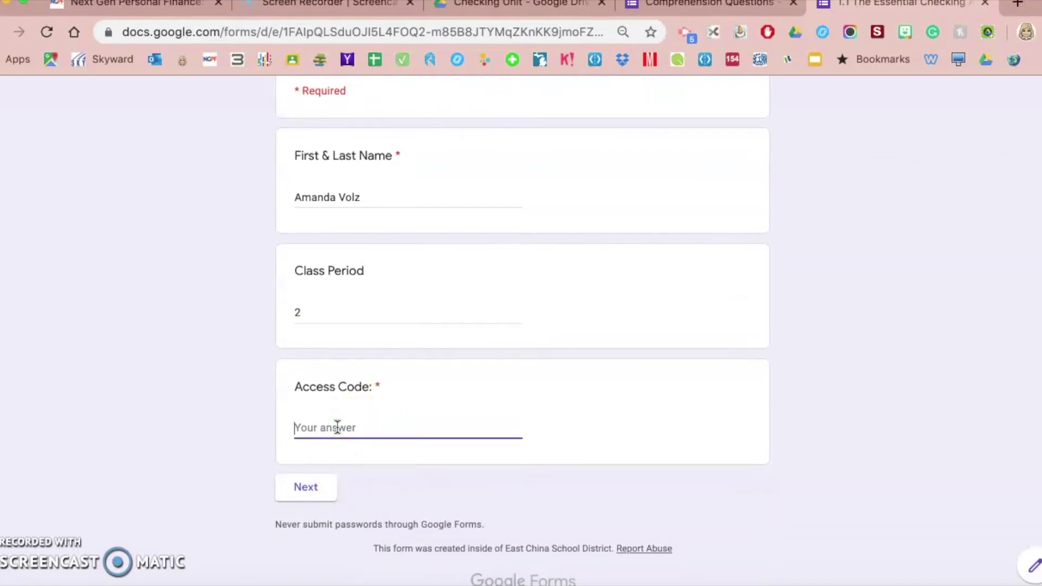
text(money)
click(306, 488)
click(373, 459)
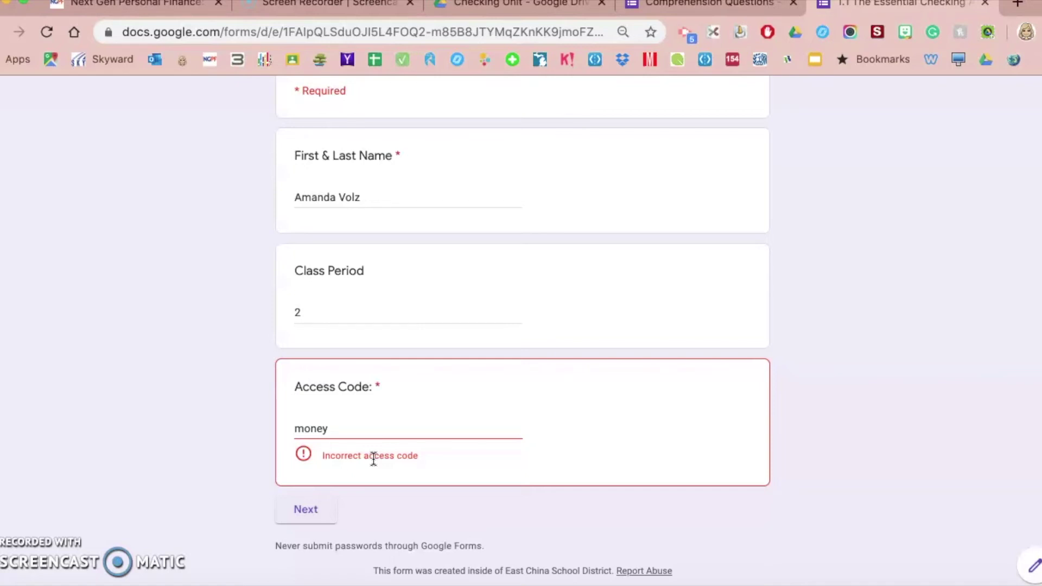
Step: Replace the code with 'banana' and confirm it is also rejected
click(320, 427)
double_click(321, 426)
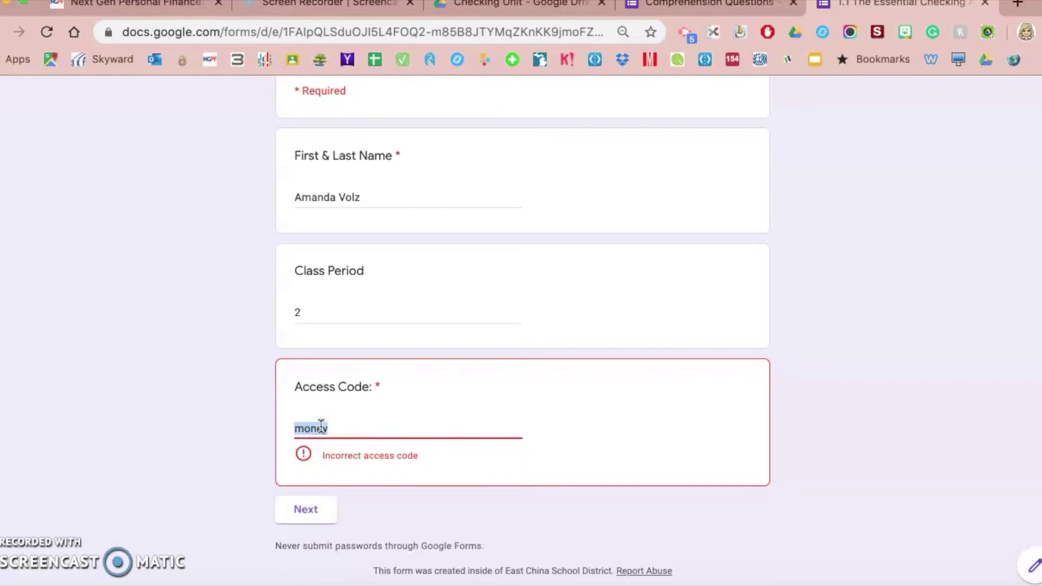
text(banana)
click(357, 476)
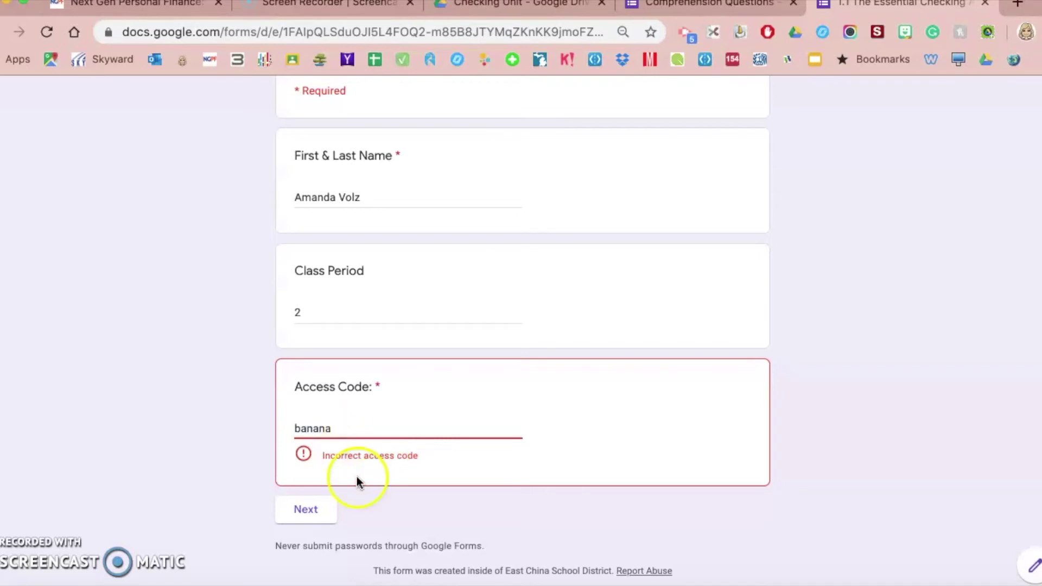
click(319, 509)
click(319, 512)
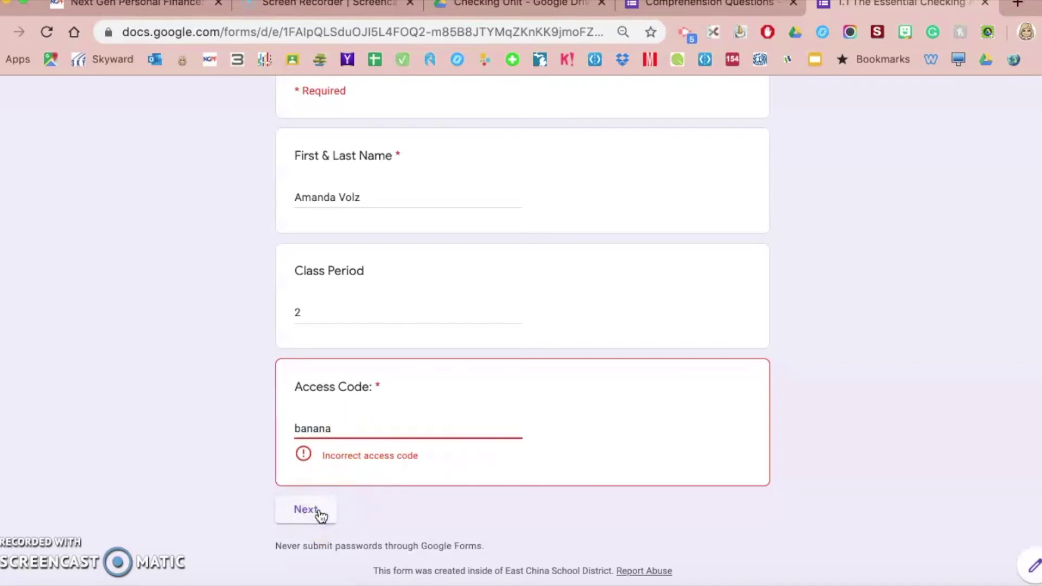
Step: Replace the code with 'apple' to reach the Quiz Section, then close the preview
double_click(321, 426)
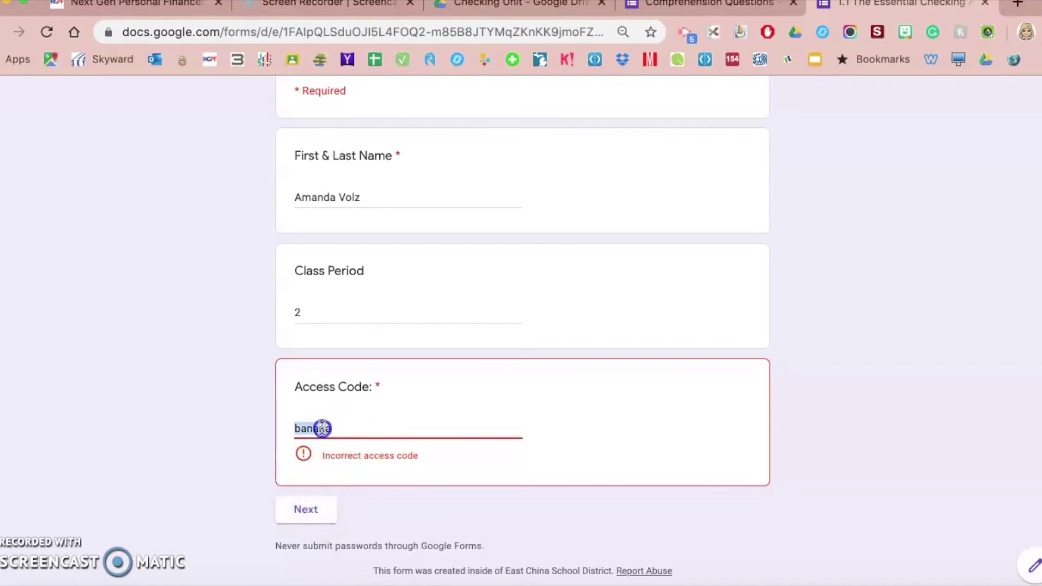
text(apple)
click(319, 491)
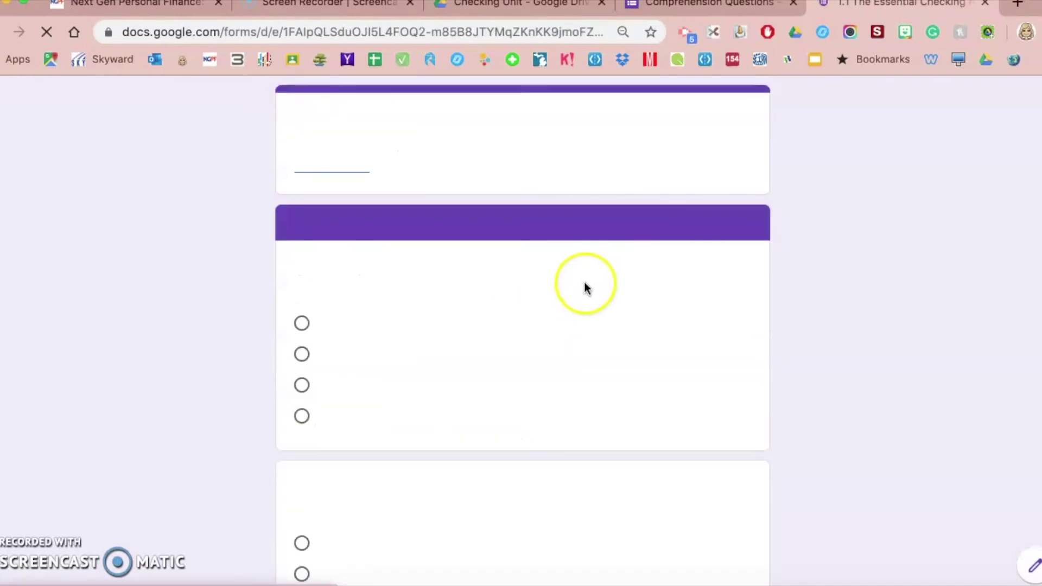
click(985, 4)
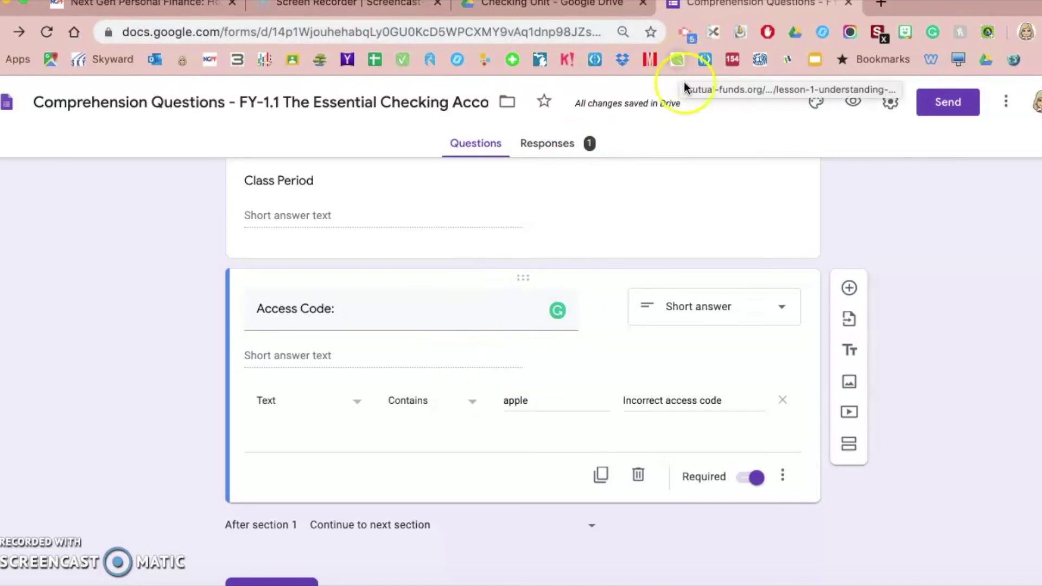
Step: Change the Contains validation value from 'apple' to 'yellow'
double_click(516, 400)
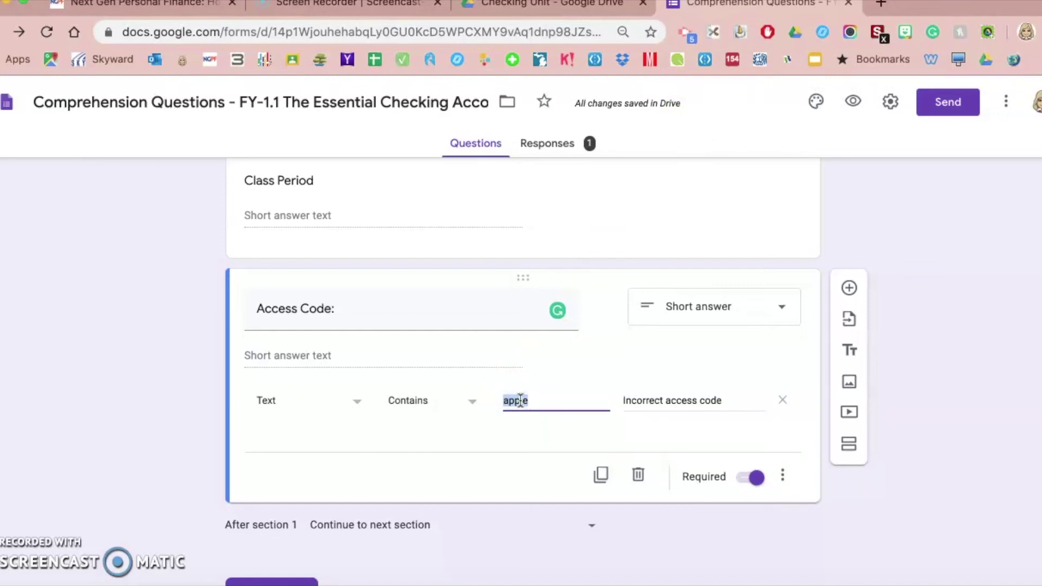
text(yellow)
click(140, 458)
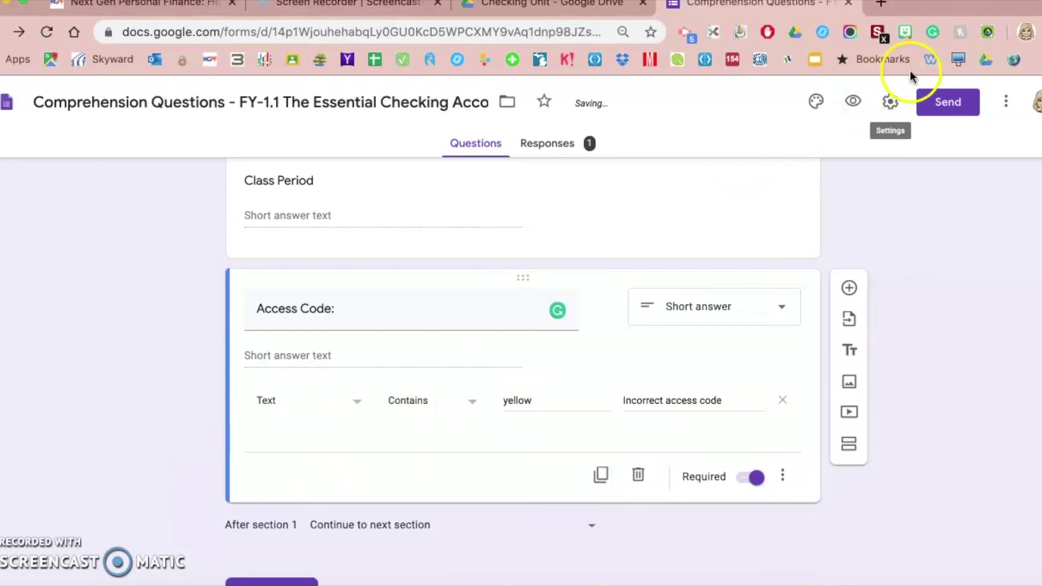
Step: In a fresh preview, enter a test full name and Class Period 3
click(852, 103)
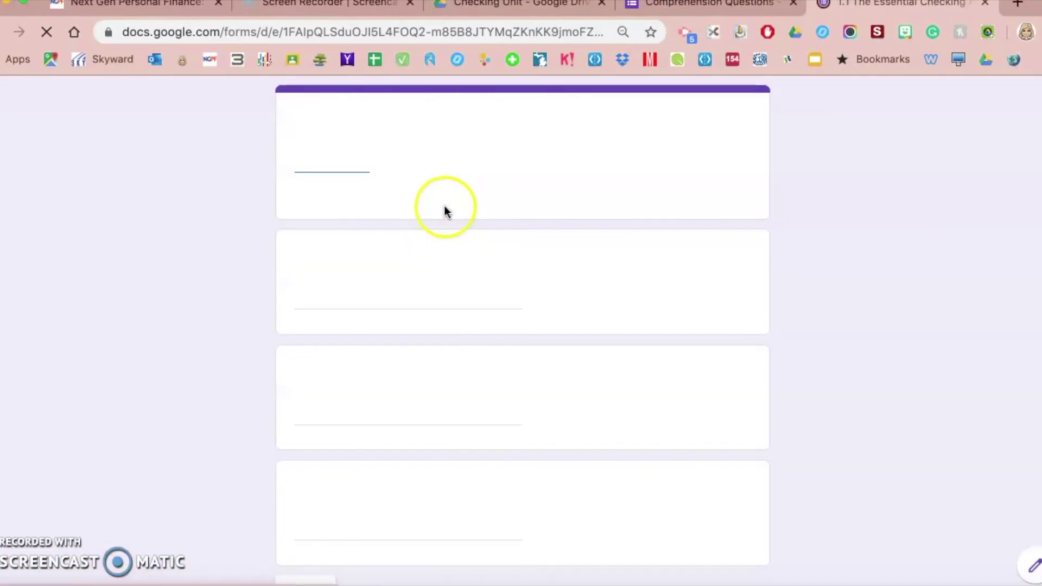
click(356, 292)
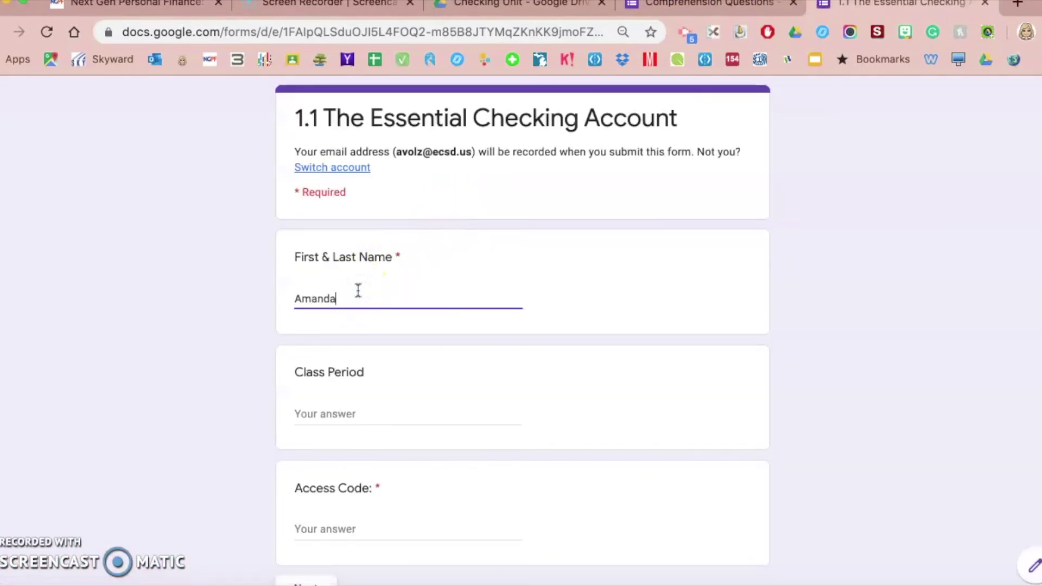
key(Tab)
text(3)
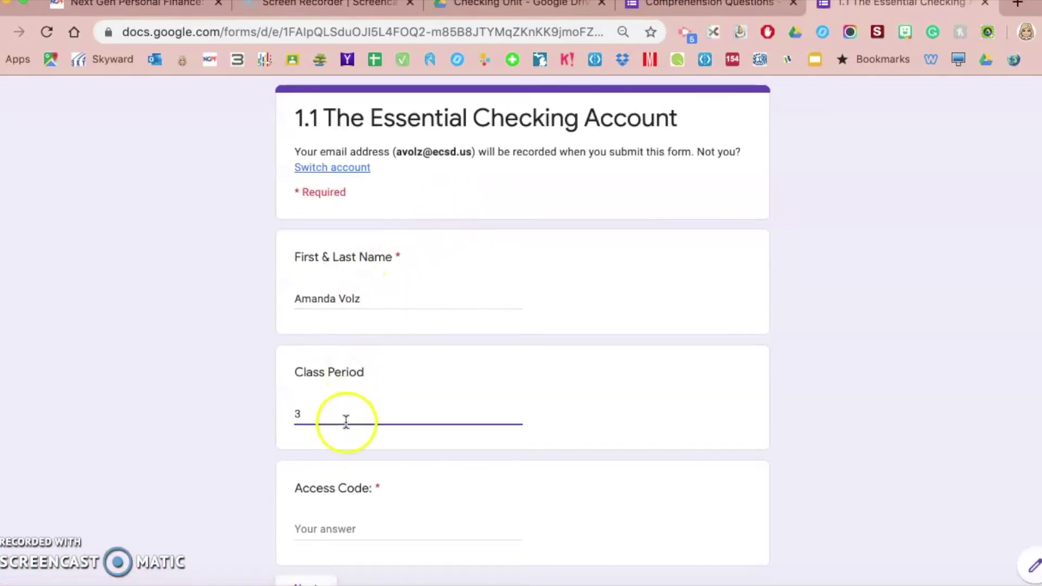
Step: Test the old code 'apple' as the Access Code and see it rejected
click(328, 540)
click(325, 524)
text(apple)
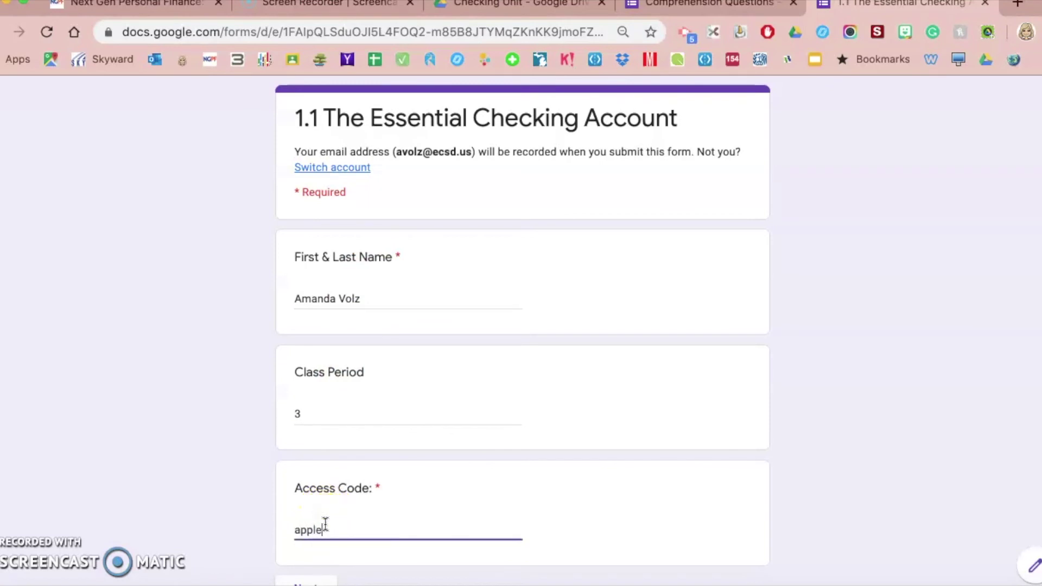
scroll(323, 529, down, 3)
click(329, 485)
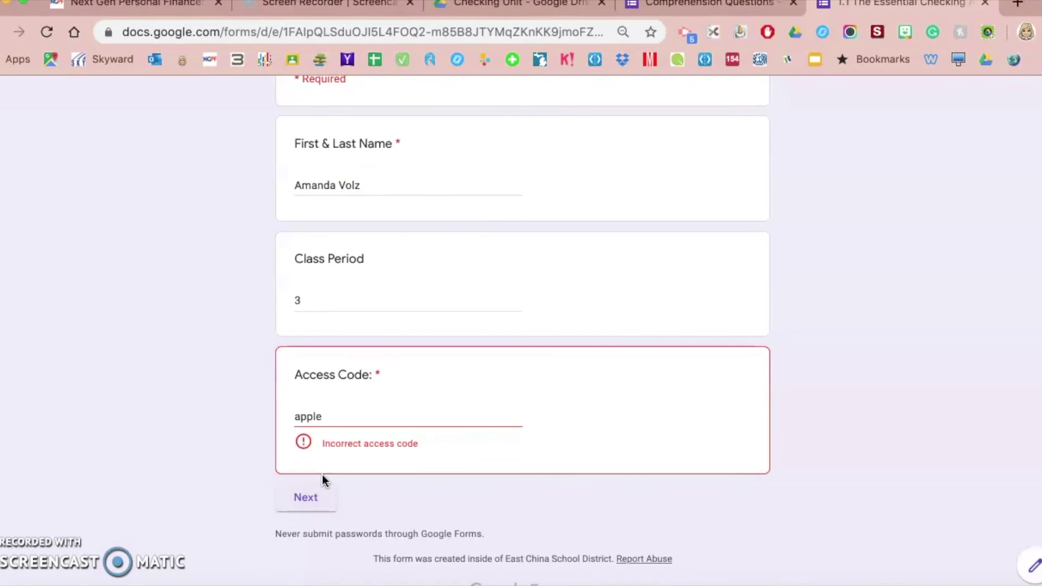
Step: Replace it with 'yellow' to reach the quiz page, then close the preview
double_click(300, 416)
text(y)
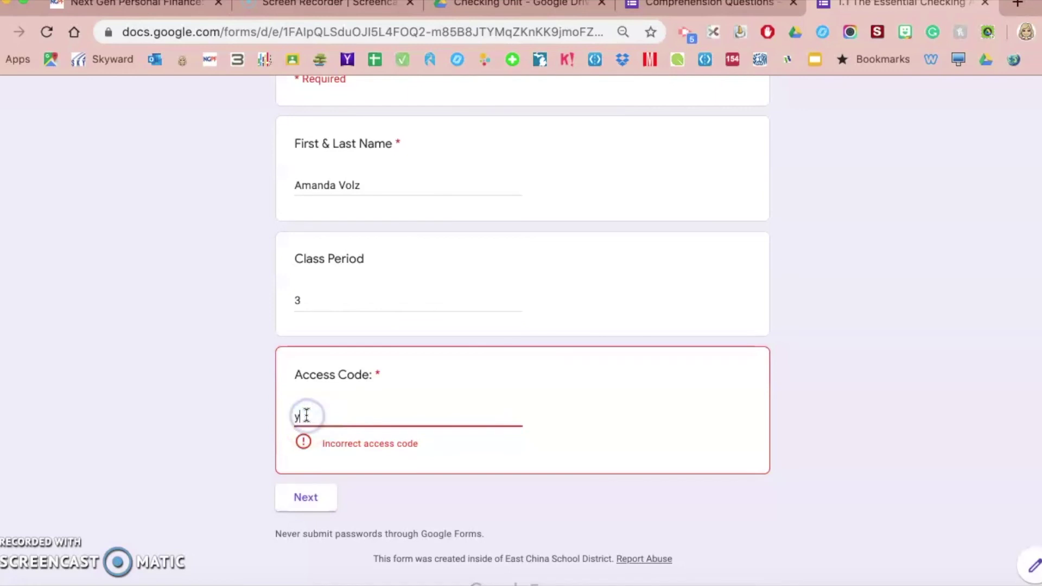
text(ellow)
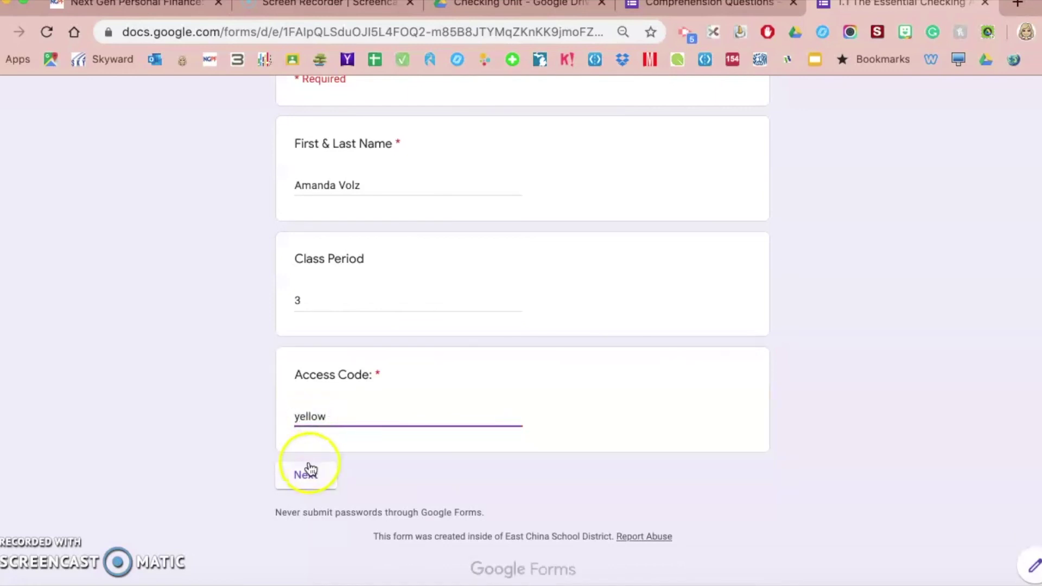
click(311, 469)
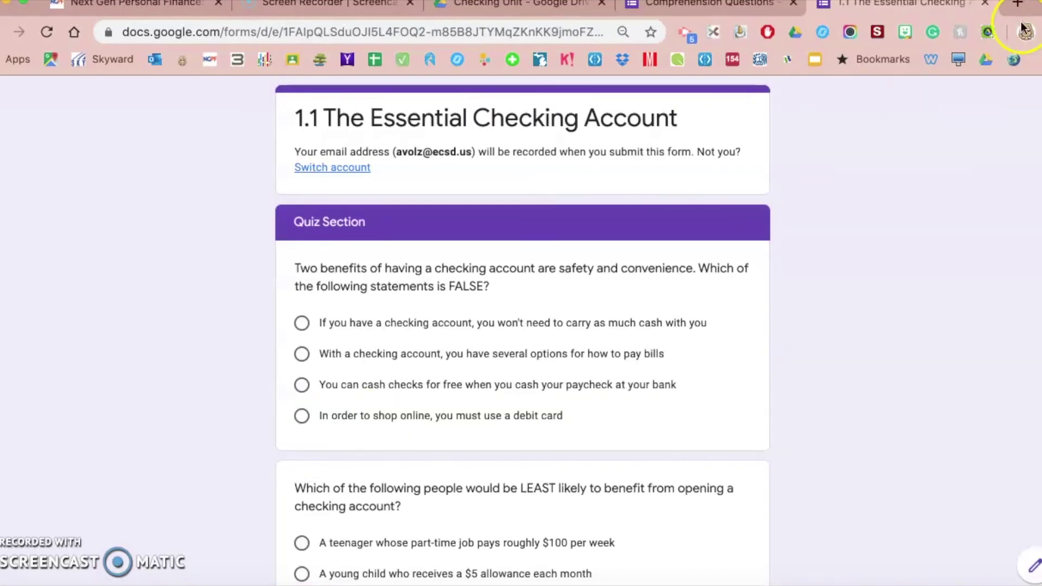
click(985, 3)
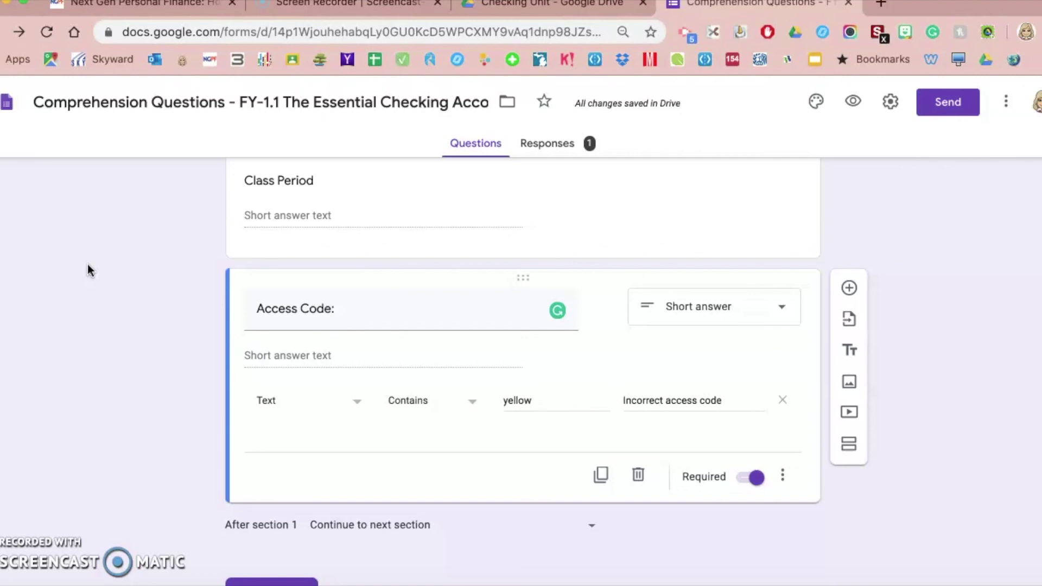
Step: Open the form's Settings
click(890, 104)
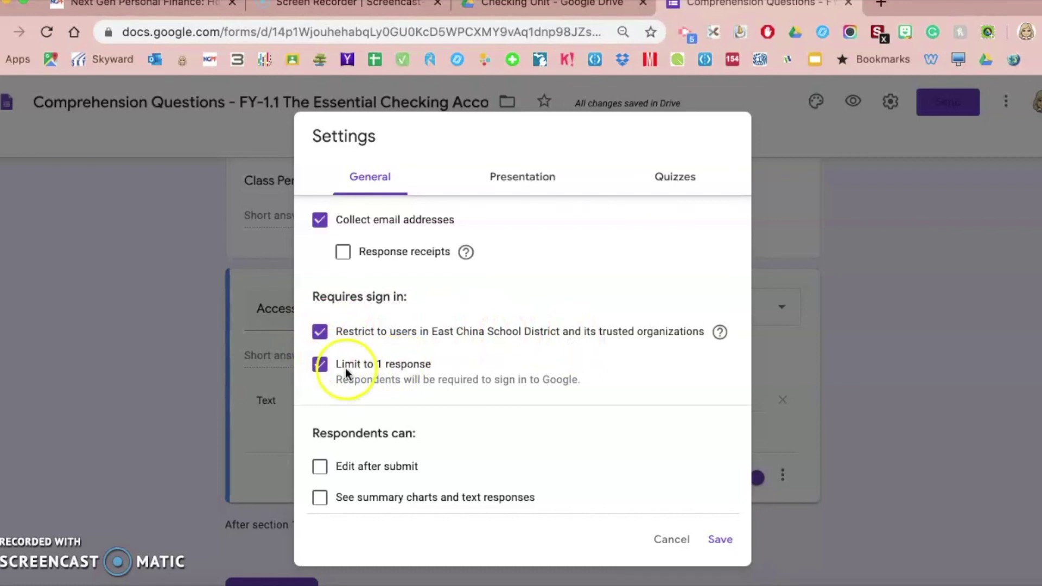
Step: Turn on 'Make this a quiz' in the Quizzes settings and save
click(677, 191)
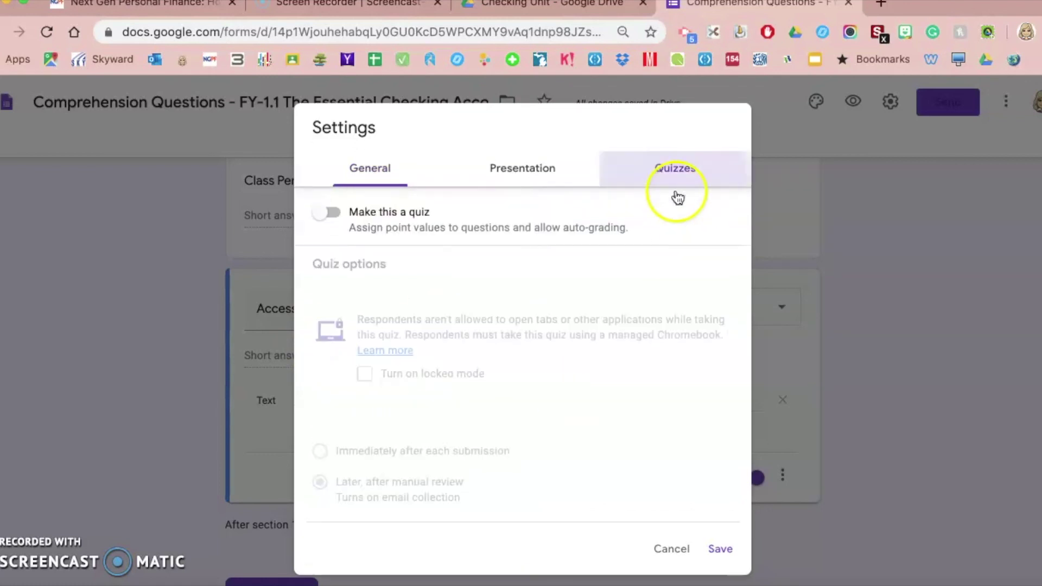
click(374, 168)
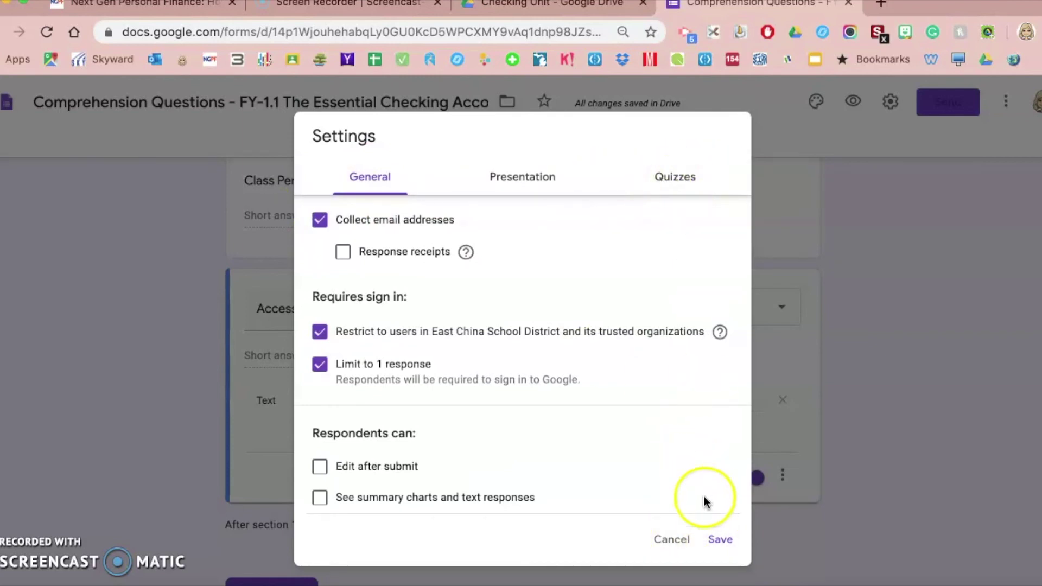
click(675, 174)
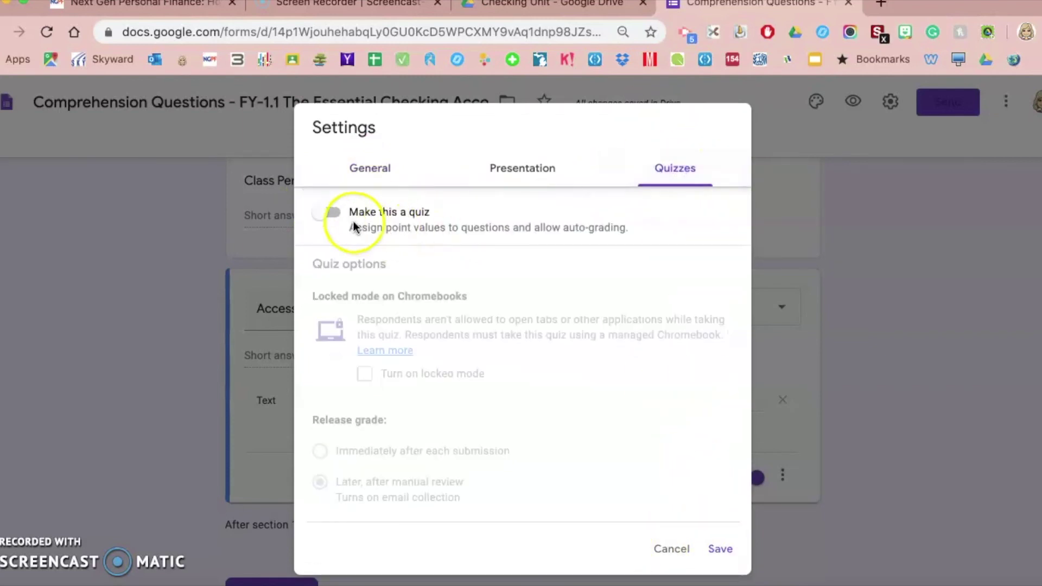
click(330, 213)
click(719, 549)
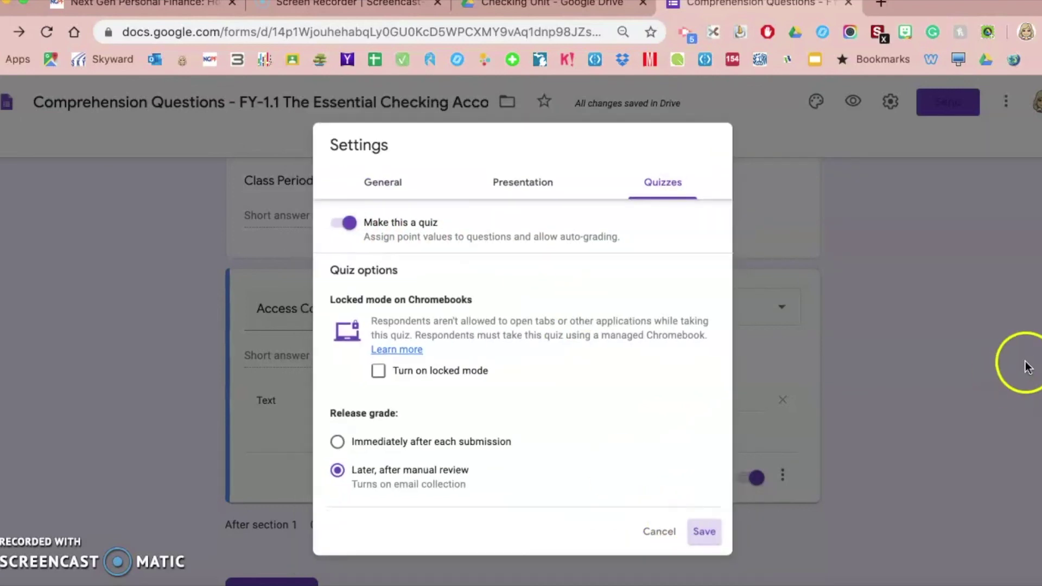